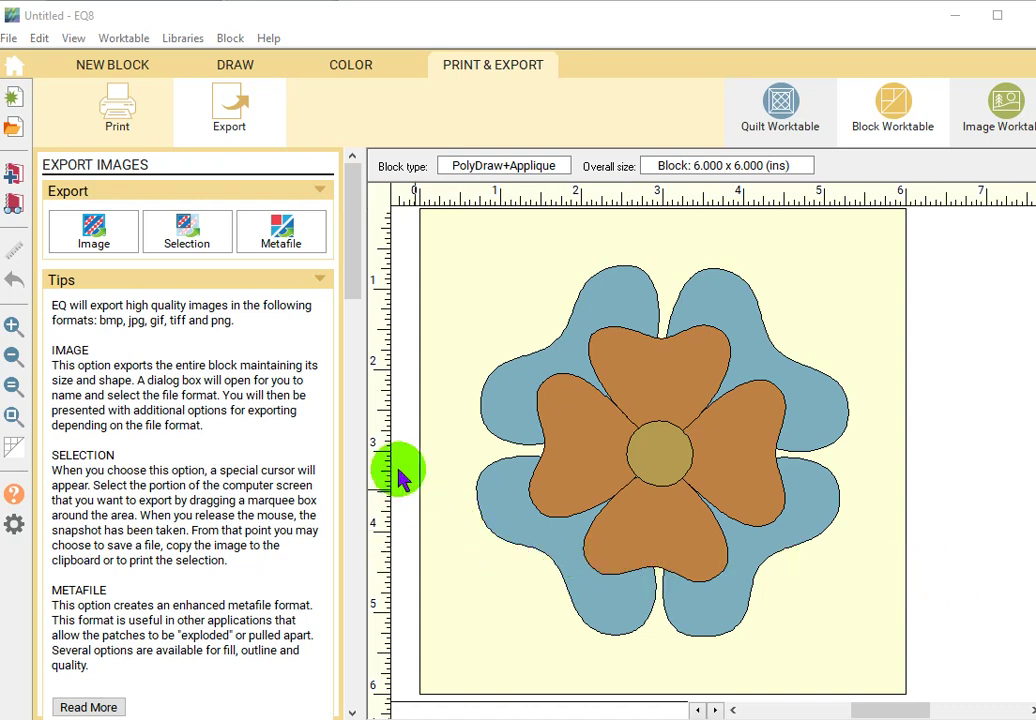
pyautogui.click(182, 40)
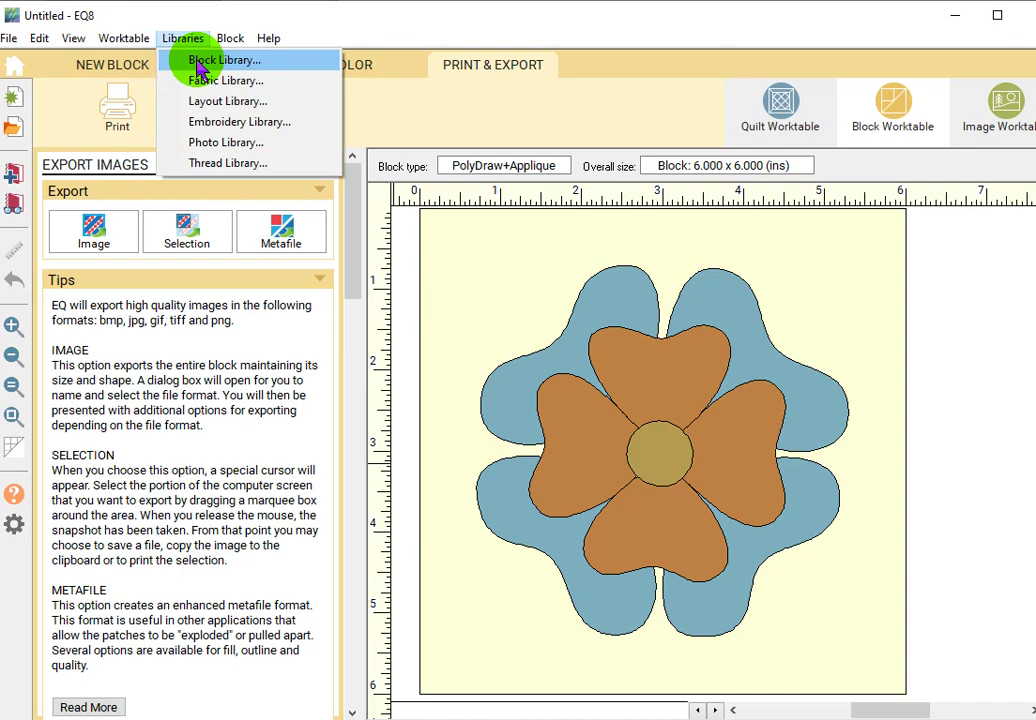
pyautogui.click(343, 23)
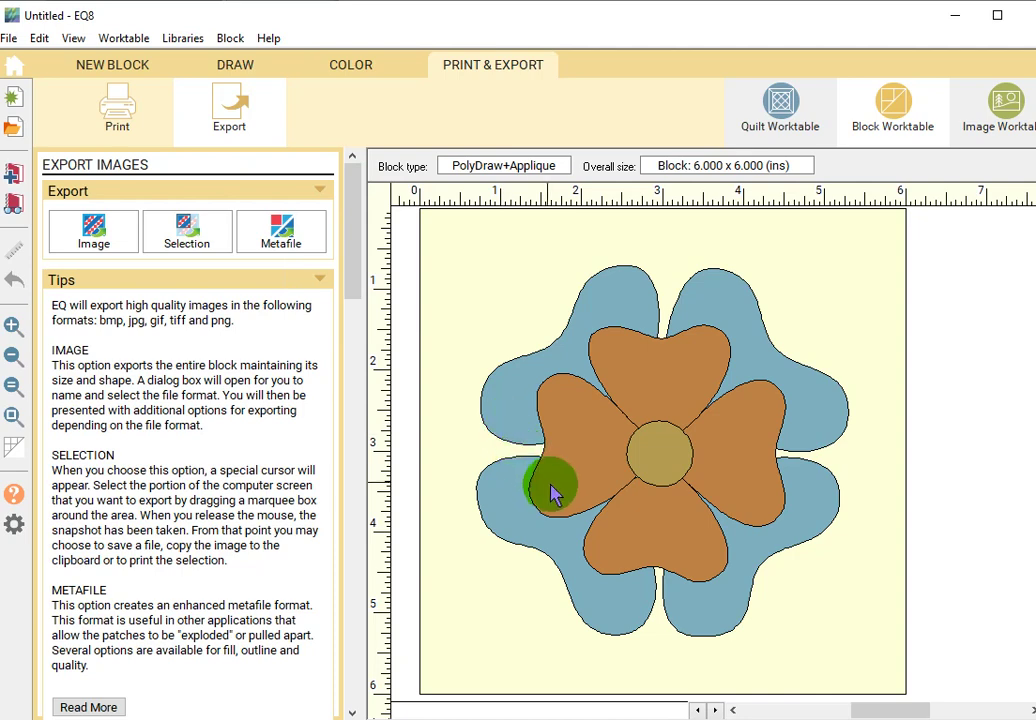
# Step: Export the flower block as a PNG image over the existing clematis file, at 6.000 x 6.000 inches and 150 dots per inch
pyautogui.click(218, 120)
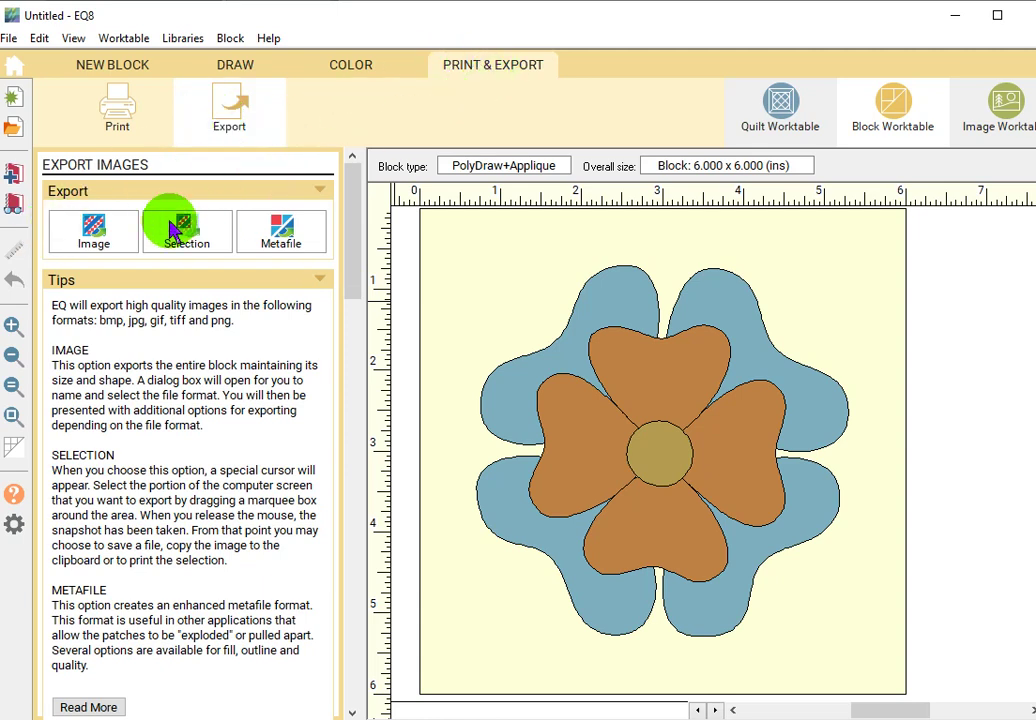
pyautogui.click(100, 248)
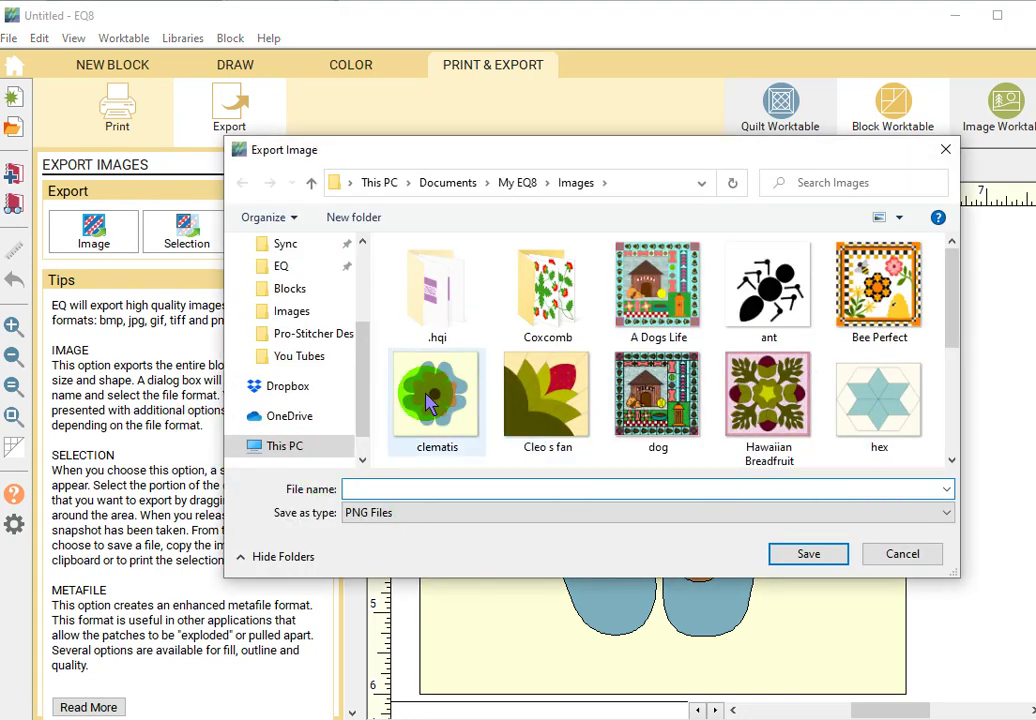
pyautogui.click(434, 425)
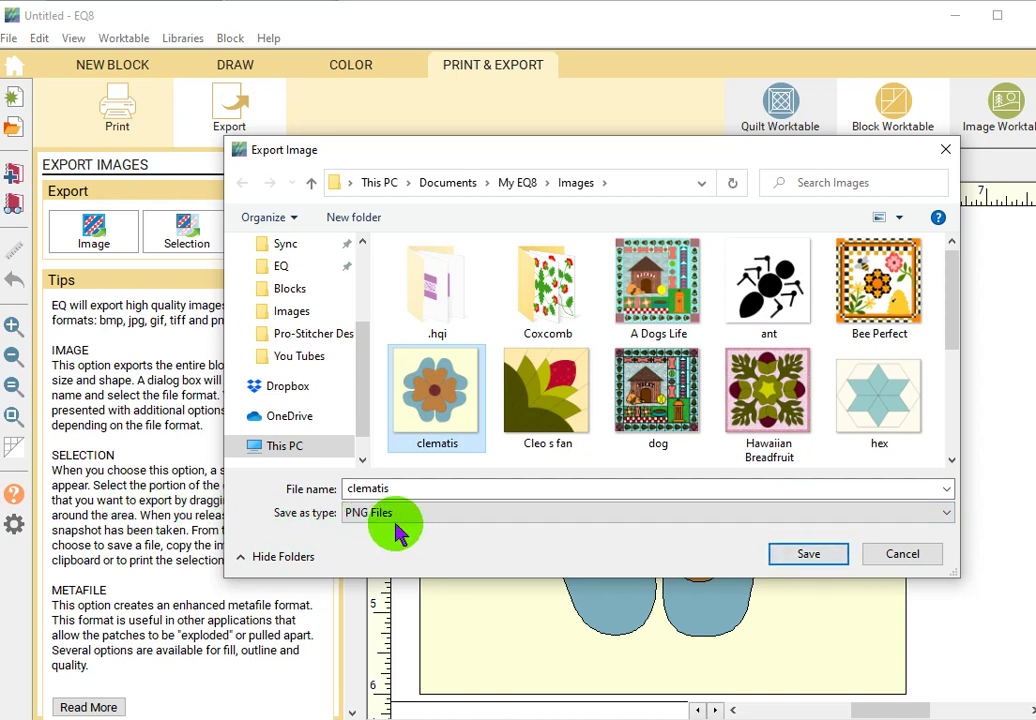
pyautogui.click(808, 556)
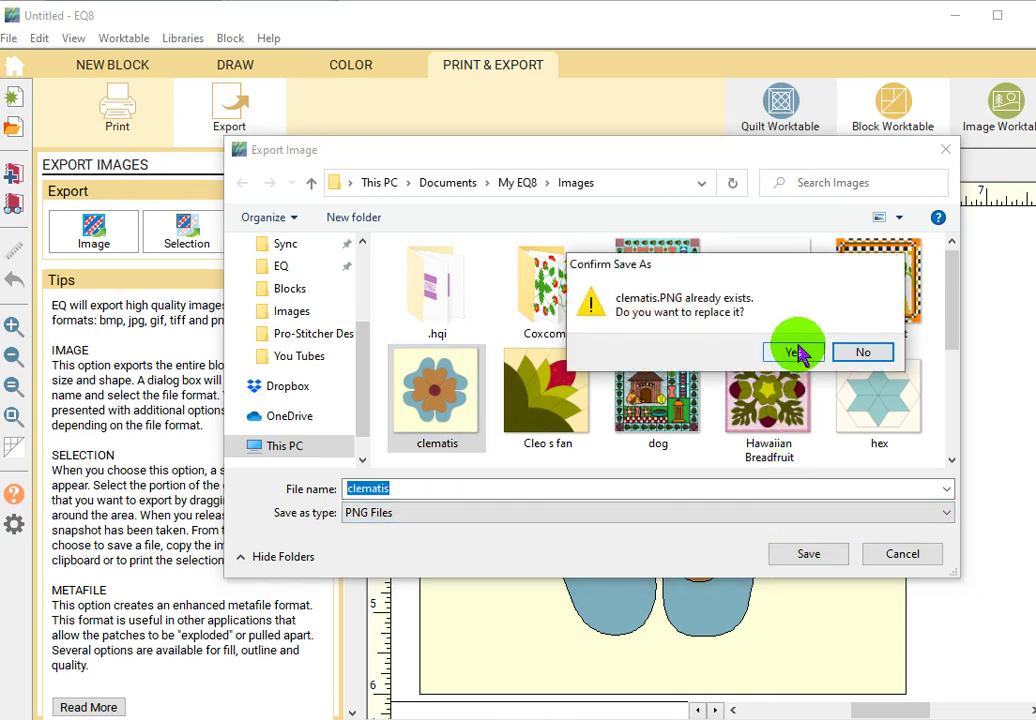
pyautogui.click(795, 352)
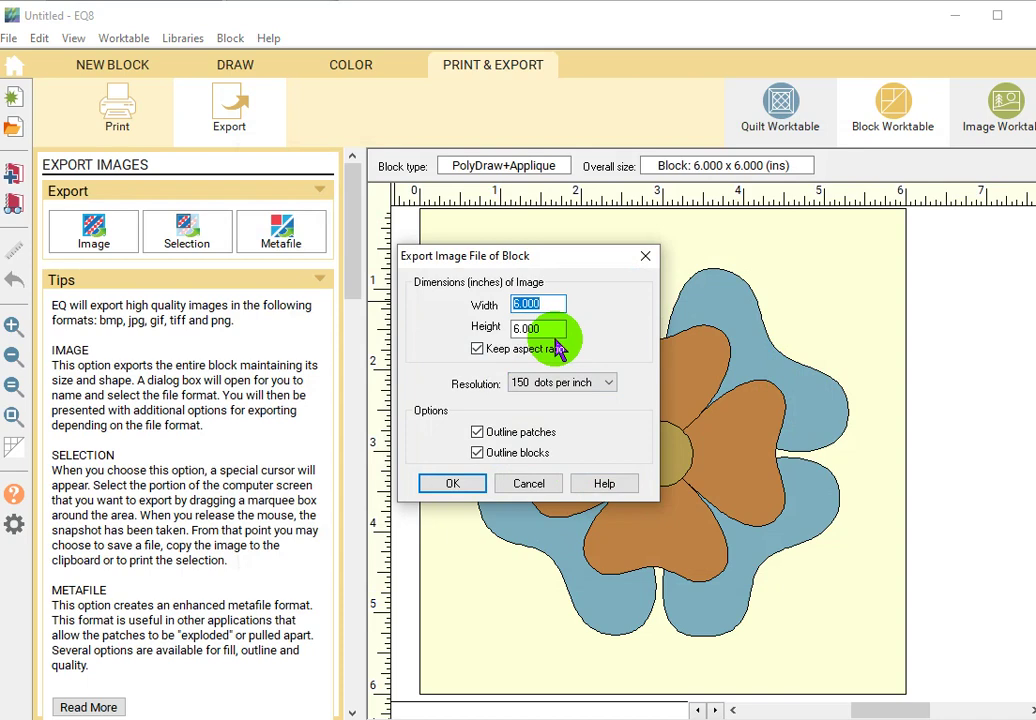
pyautogui.click(443, 484)
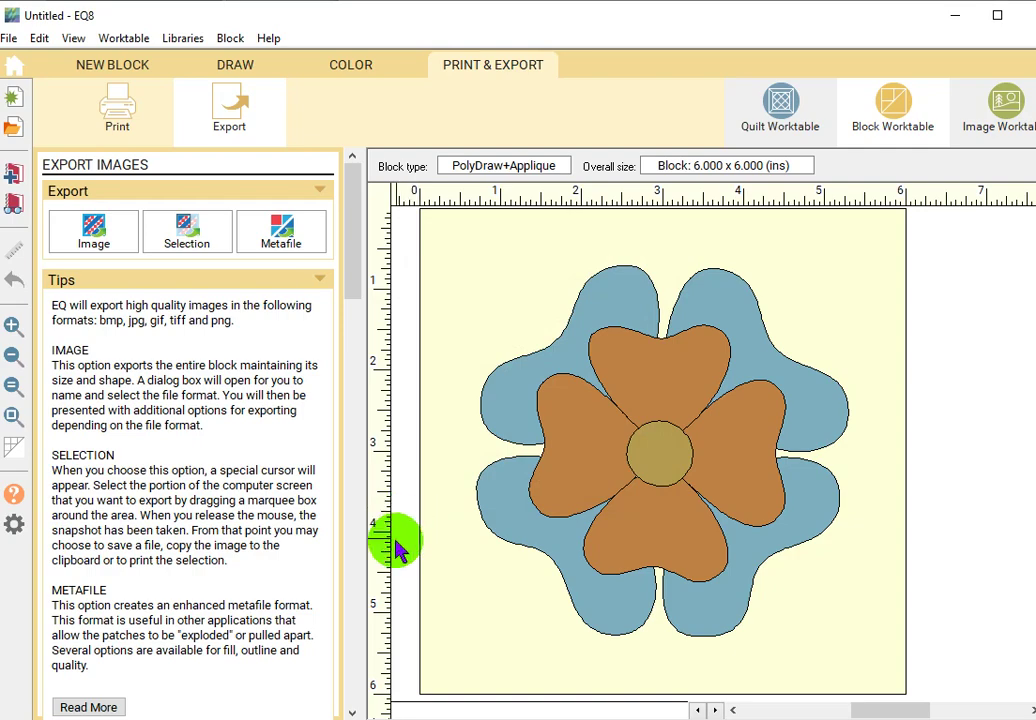
# Step: Switch to Brother CanvasWorkspace and load the clematis image from the My EQ8 Images folder for image tracing
pyautogui.hotkey('alt', 'Tab')
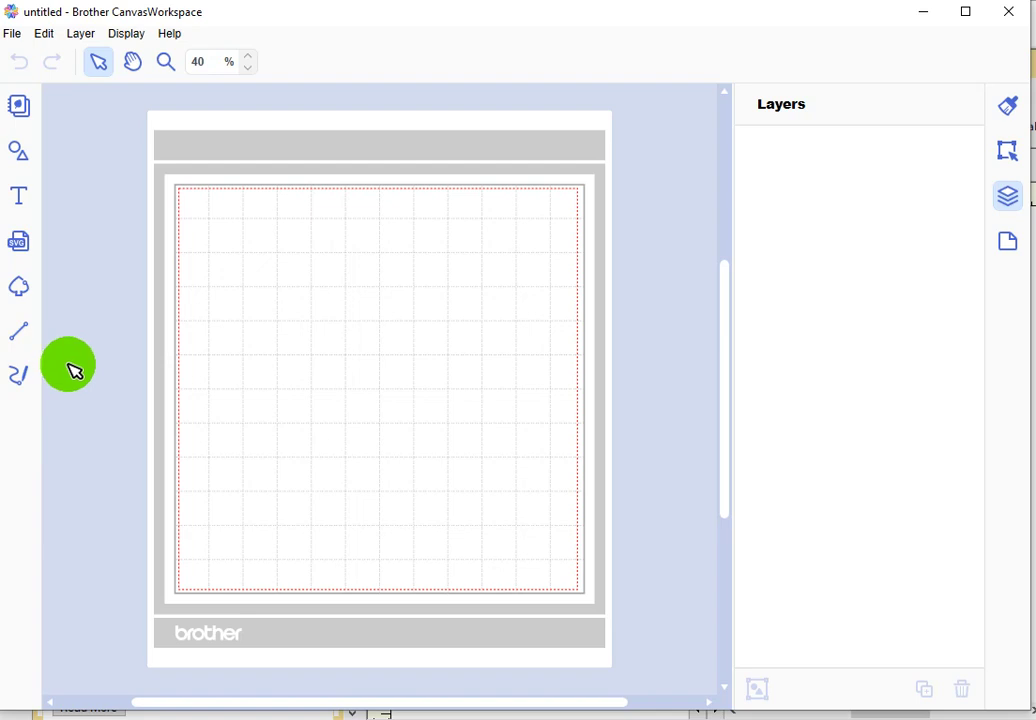
pyautogui.click(22, 296)
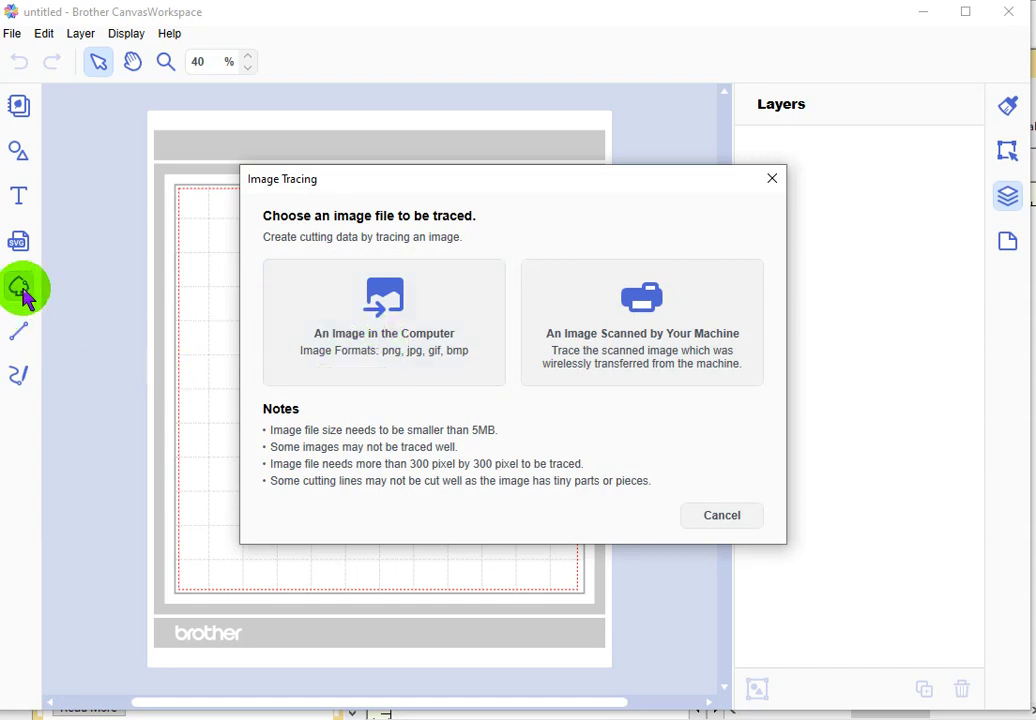
pyautogui.click(692, 517)
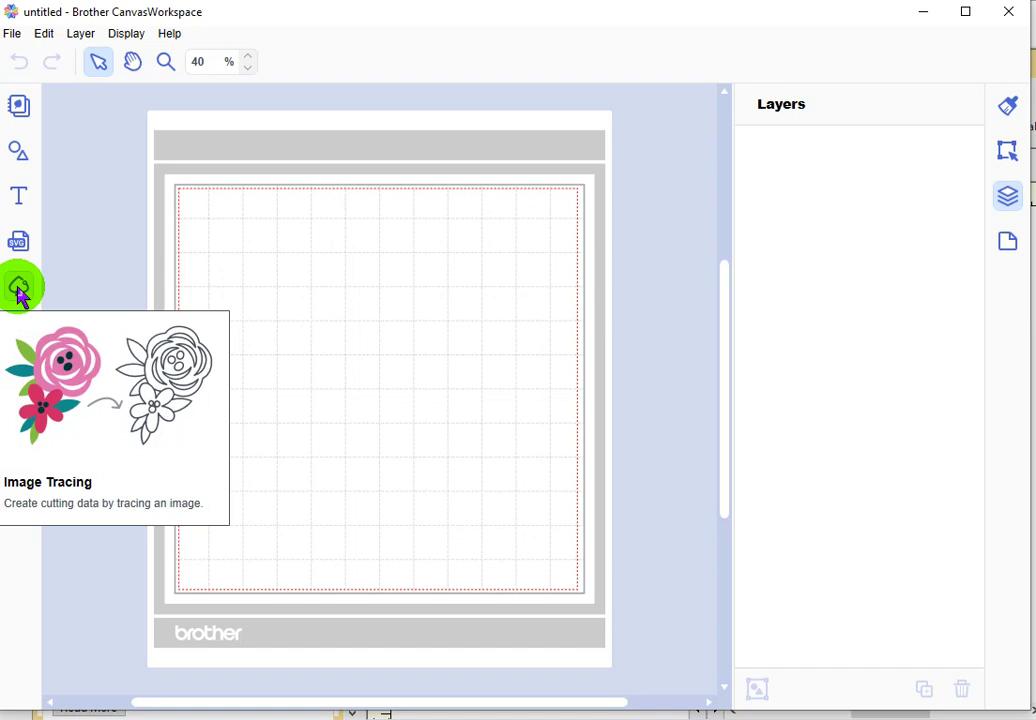
pyautogui.click(20, 290)
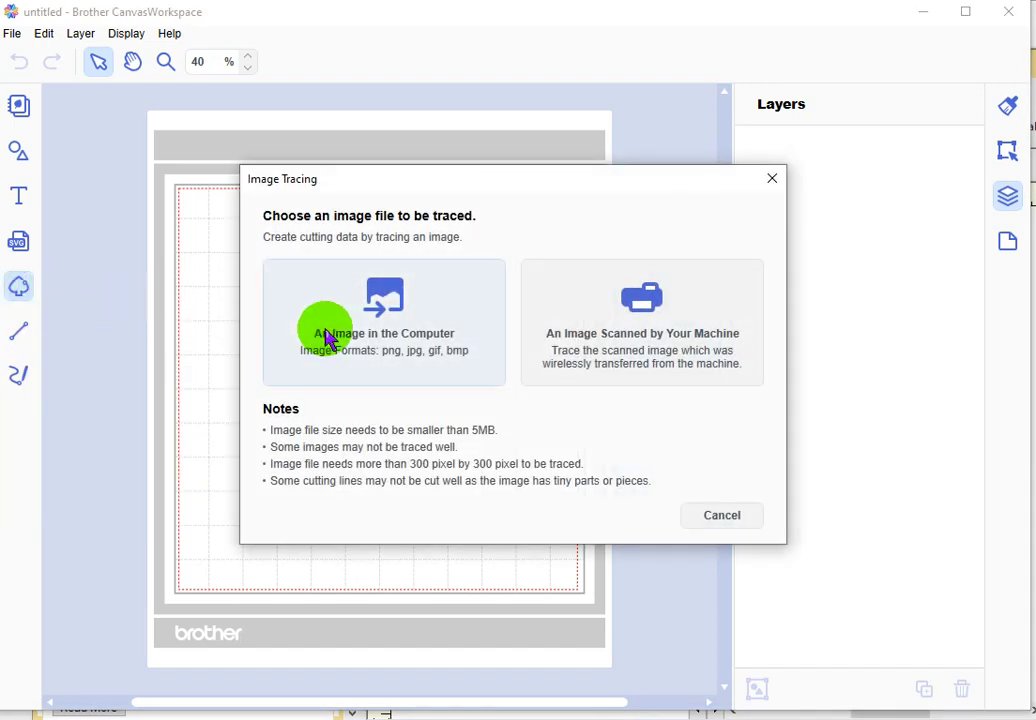
pyautogui.click(392, 343)
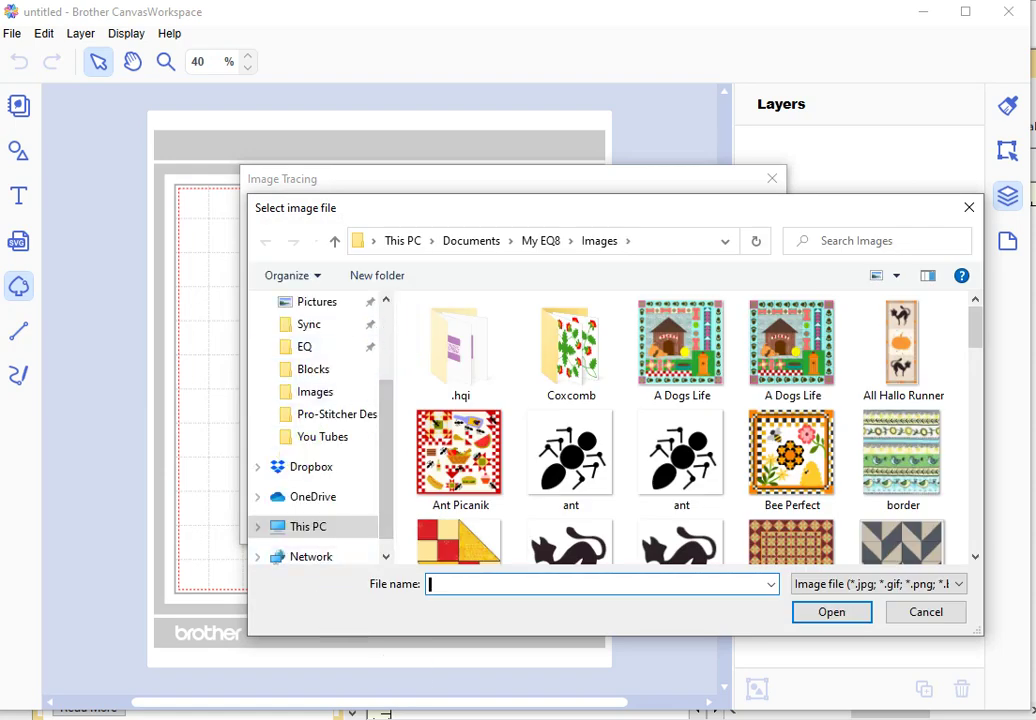
pyautogui.scroll(-2, 981, 524)
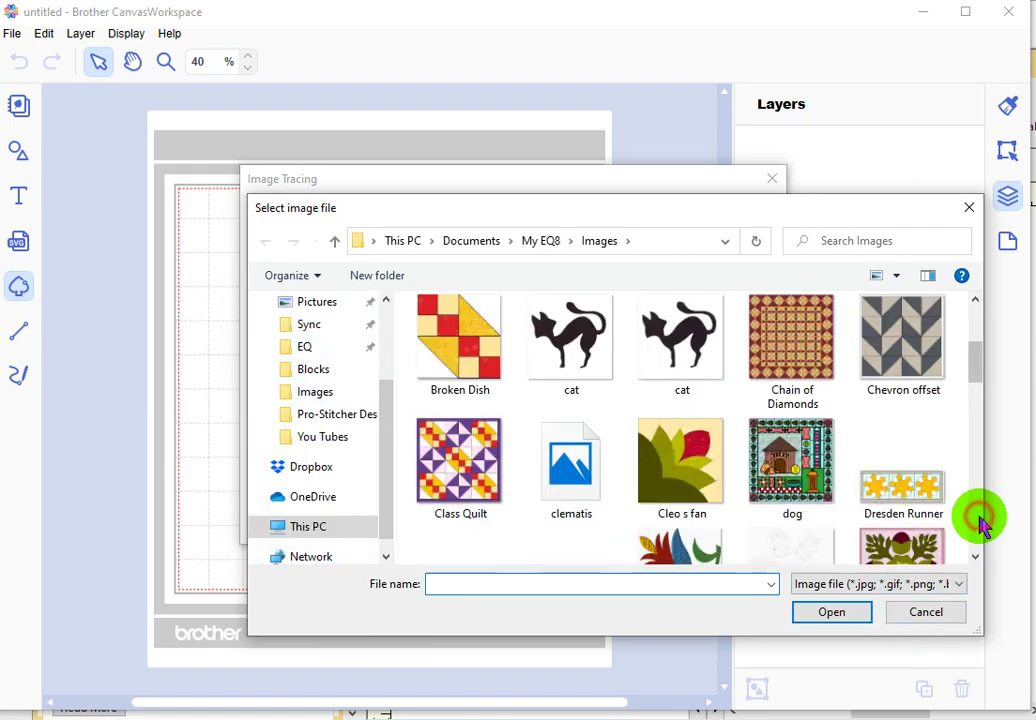
pyautogui.click(570, 478)
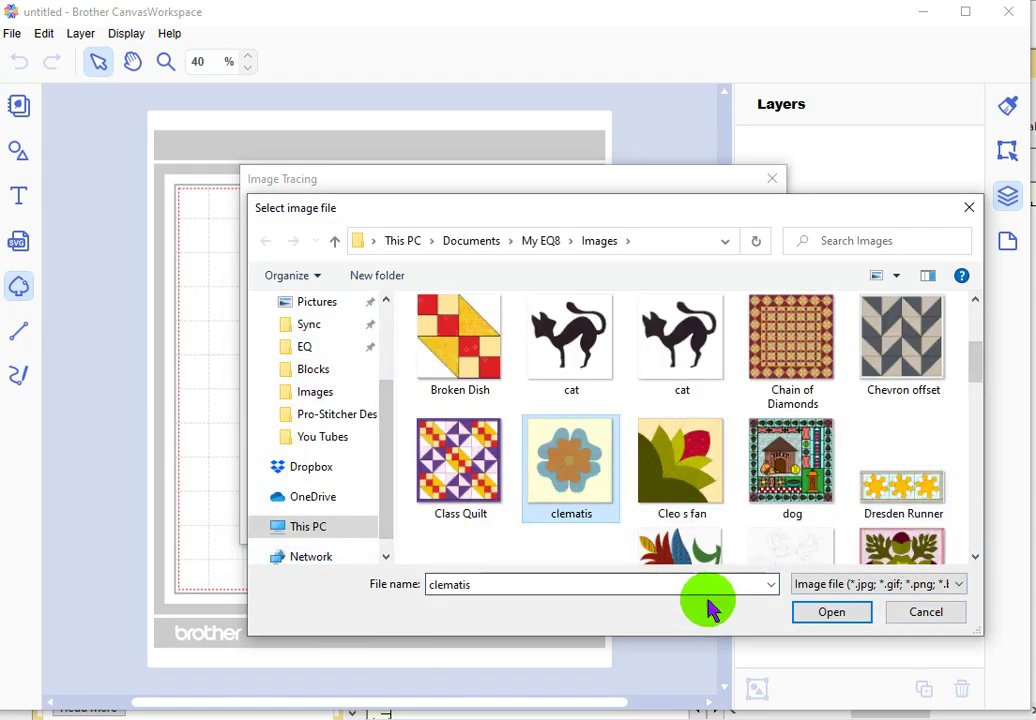
pyautogui.click(828, 614)
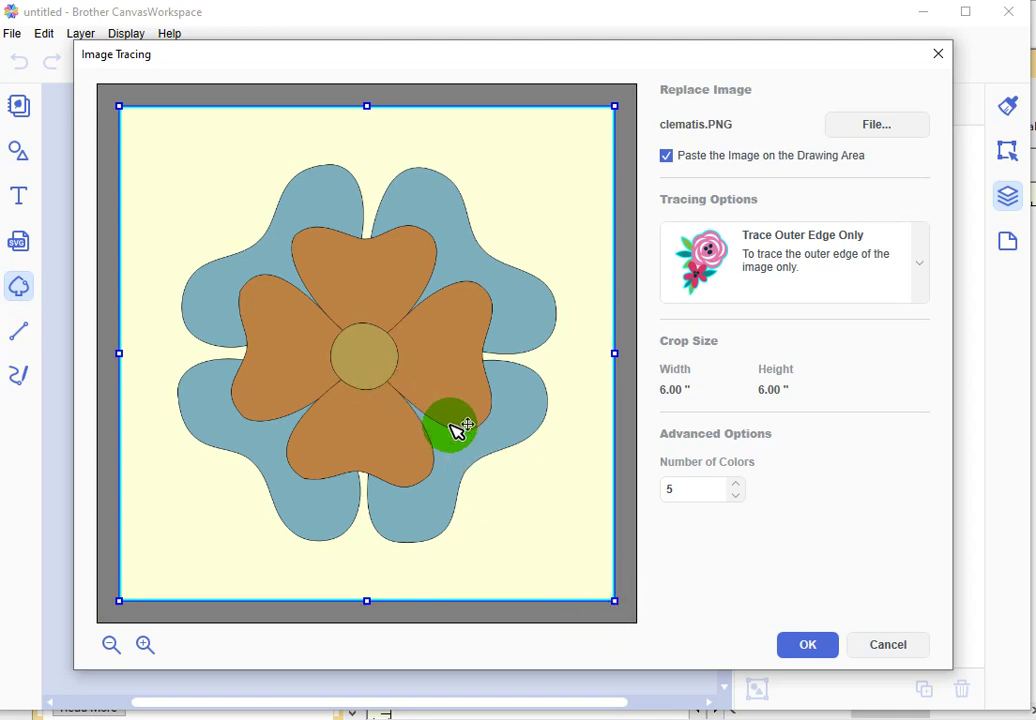
# Step: Try the Trace Areas by Color option on the clematis image, and cancel the image tracing
pyautogui.click(920, 276)
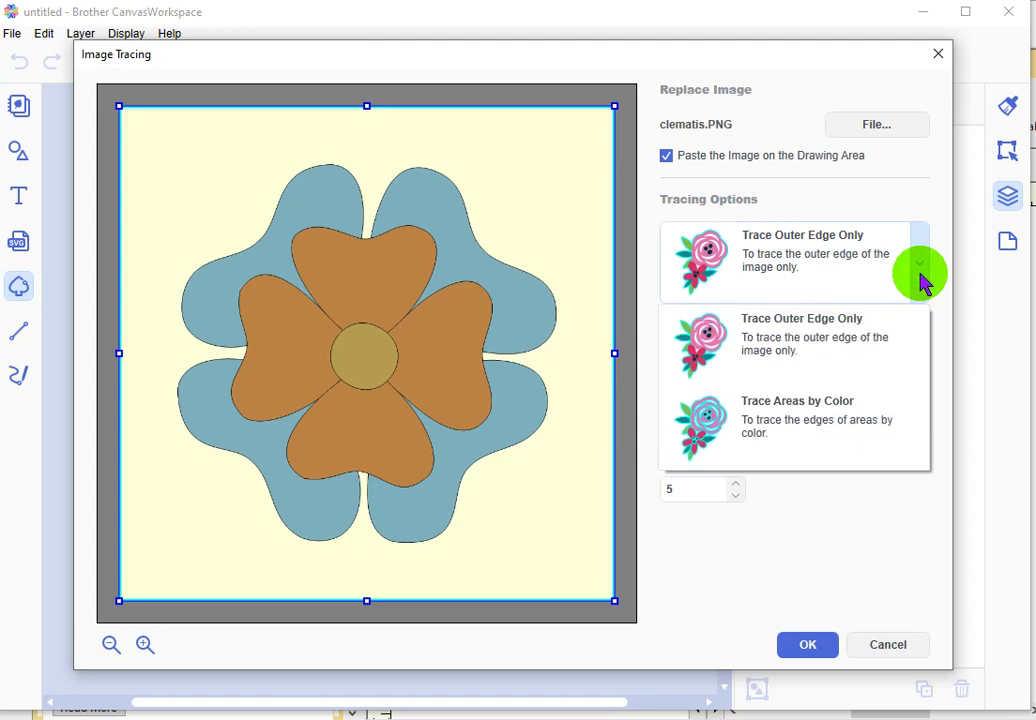
pyautogui.click(812, 414)
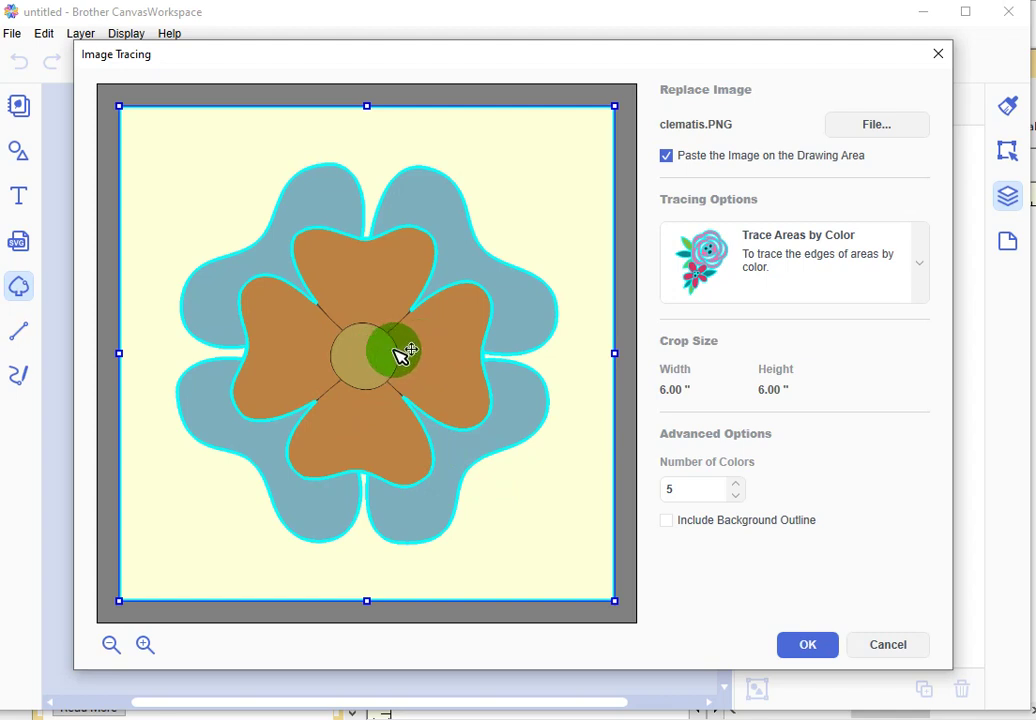
pyautogui.click(886, 646)
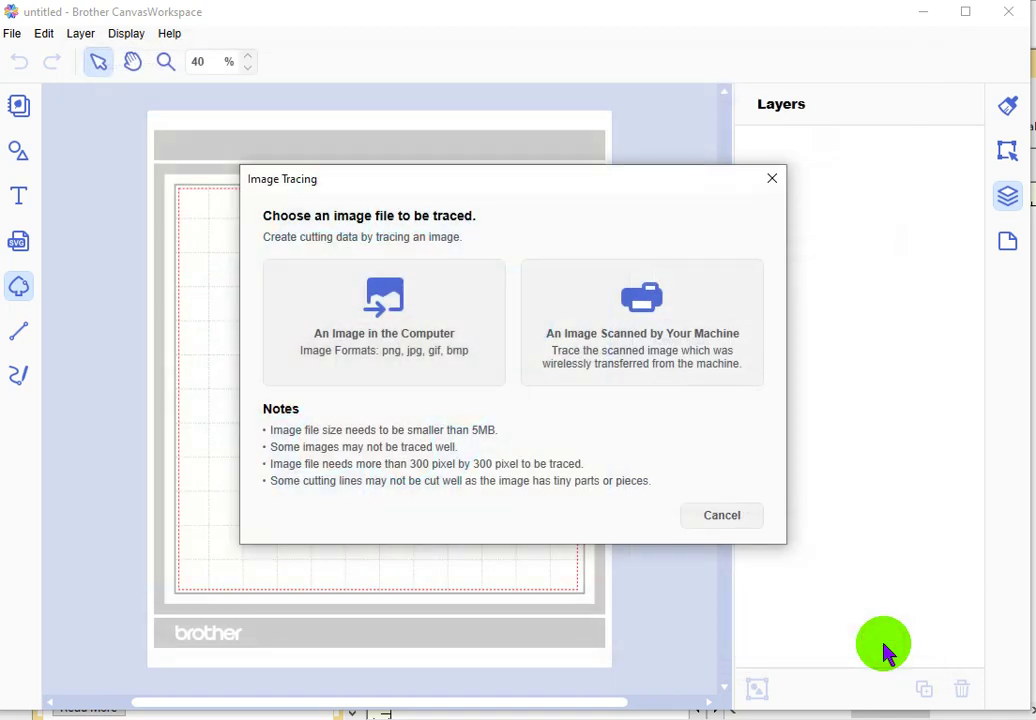
pyautogui.click(728, 518)
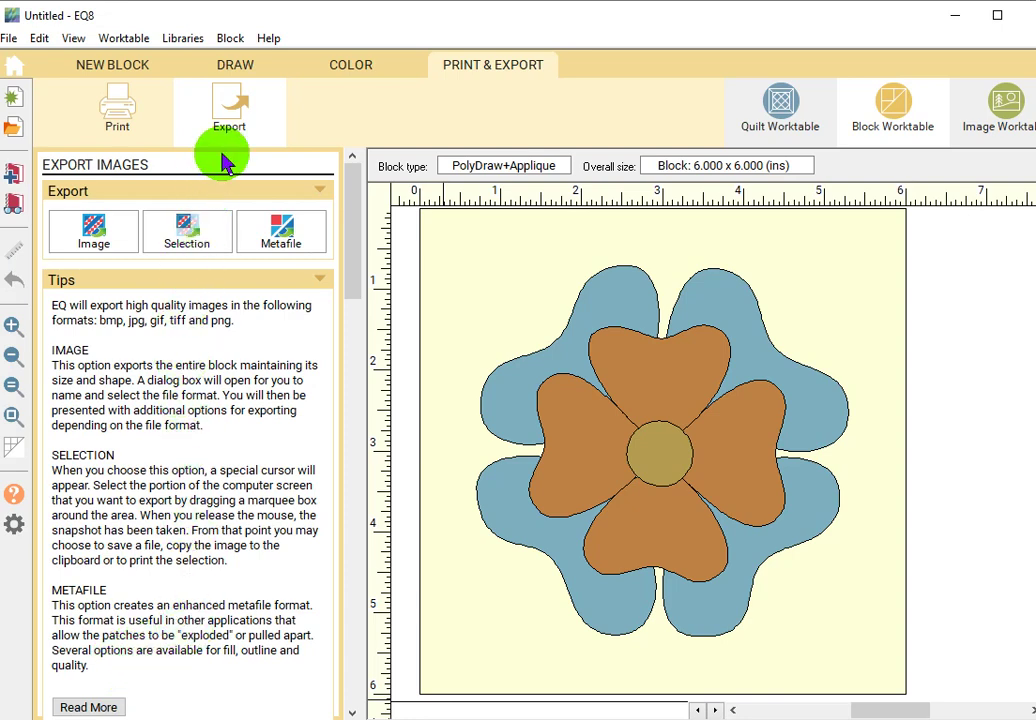
# Step: Paint the flower's center circle with the dark red Manchester fabric using the Paintbrush
pyautogui.click(342, 74)
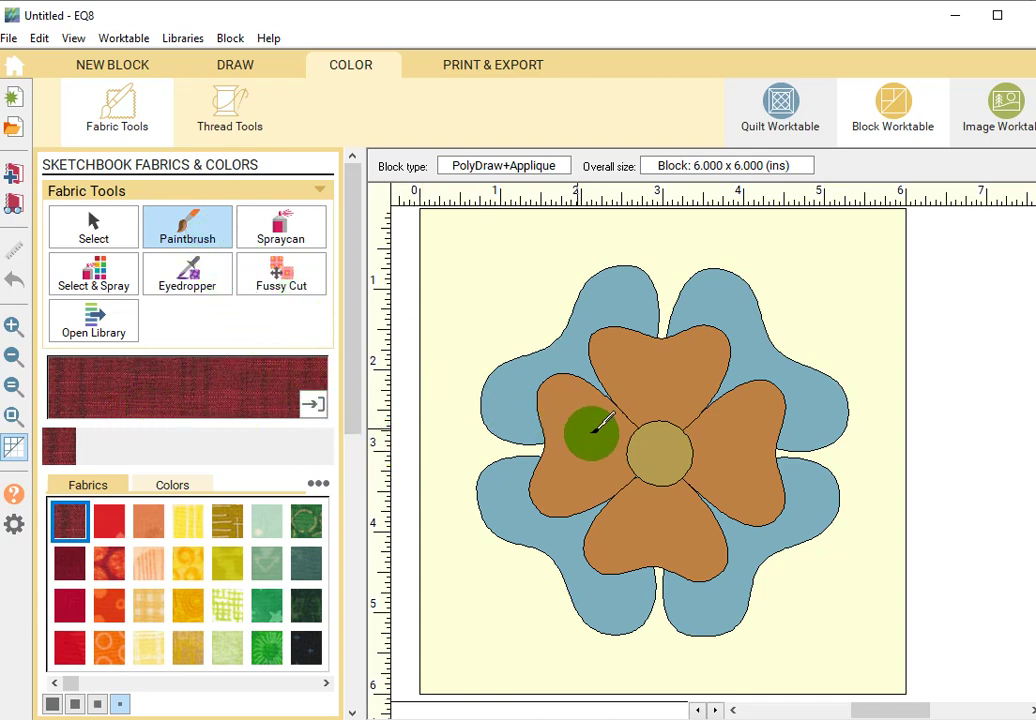
pyautogui.click(663, 443)
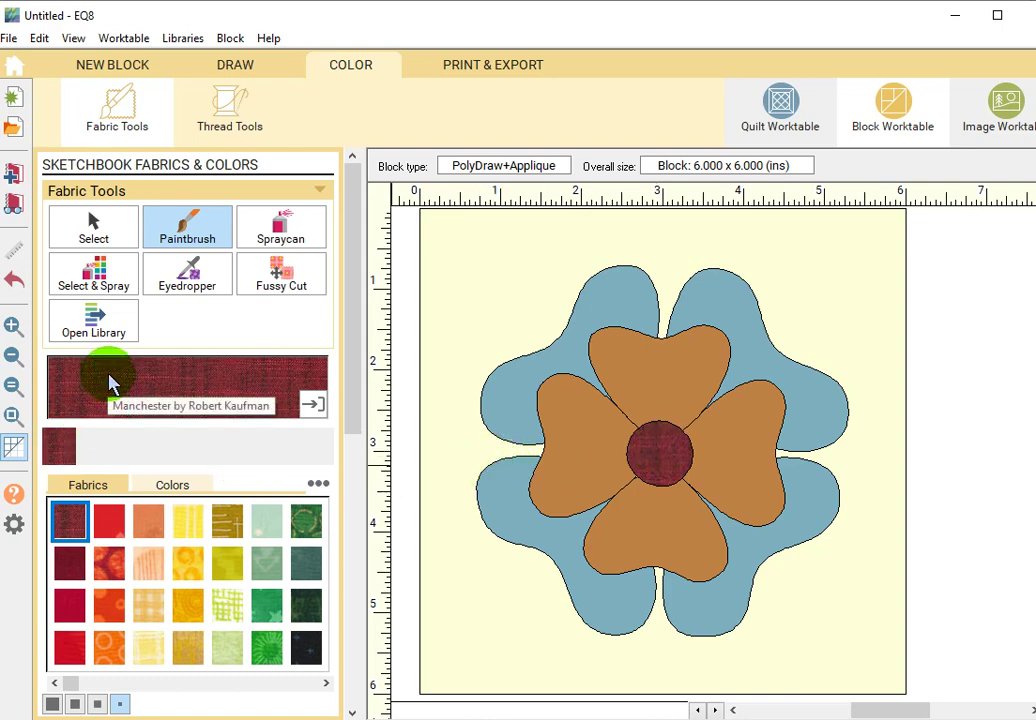
# Step: Export the recolored block as a PNG, replacing clematis, at 6.000 x 6.000 inches and 150 dots per inch with patches and blocks outlined
pyautogui.click(521, 68)
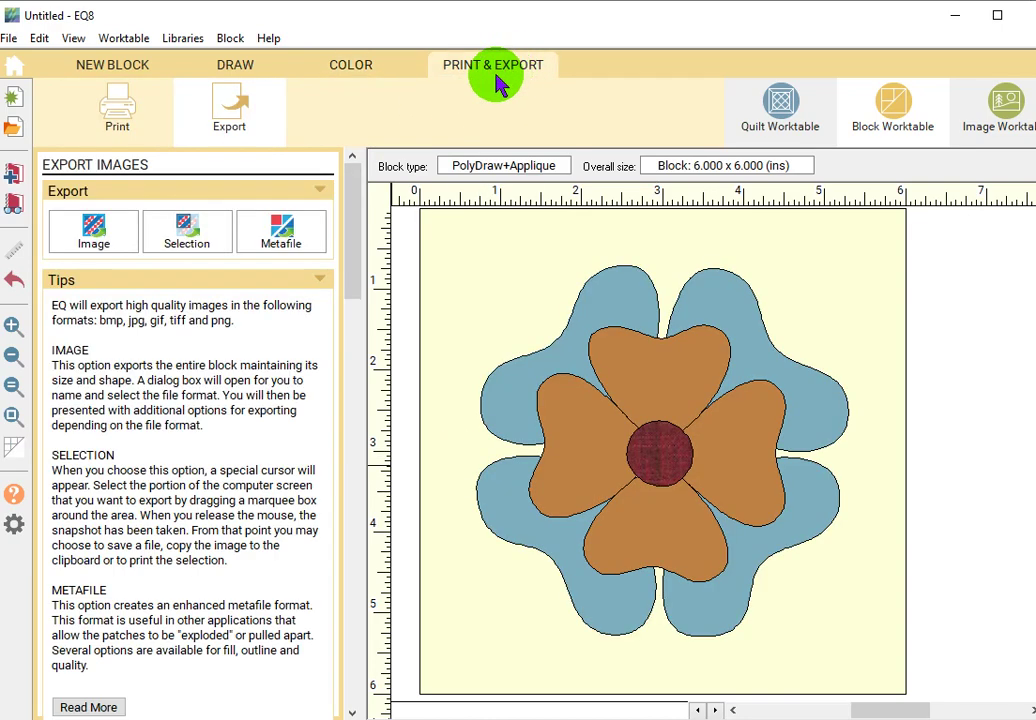
pyautogui.click(199, 120)
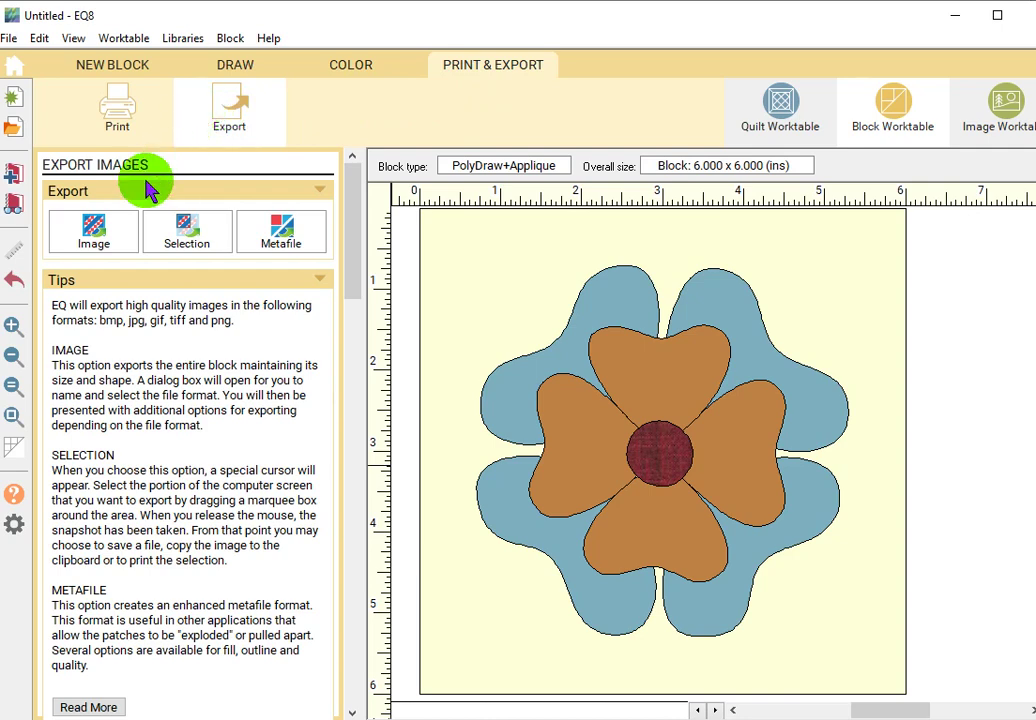
pyautogui.click(90, 240)
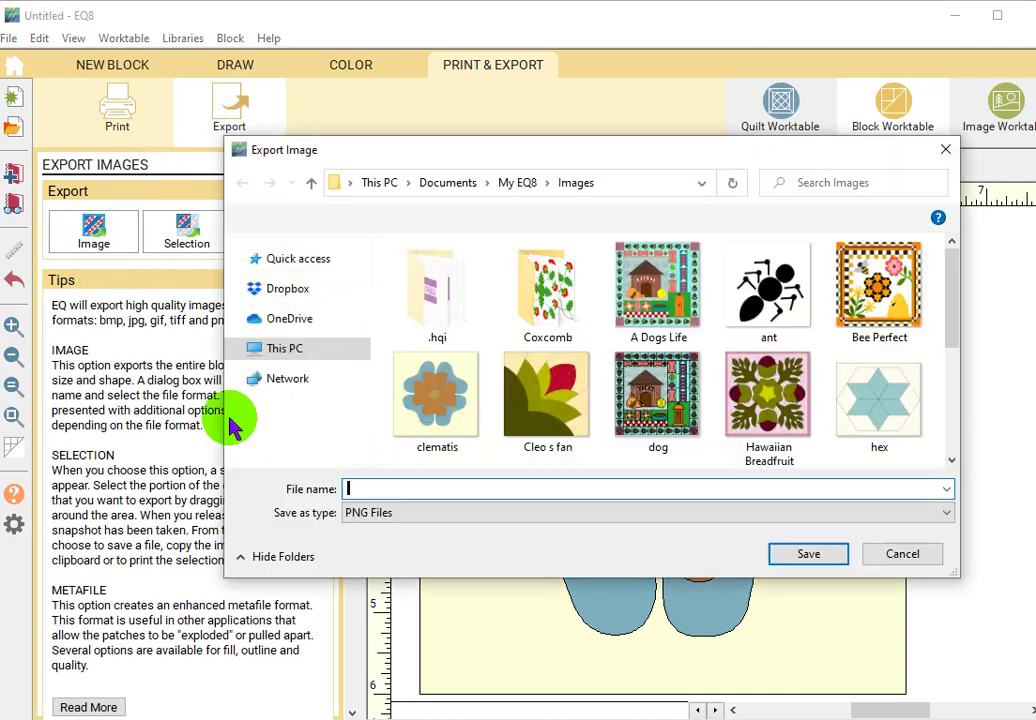
pyautogui.click(418, 452)
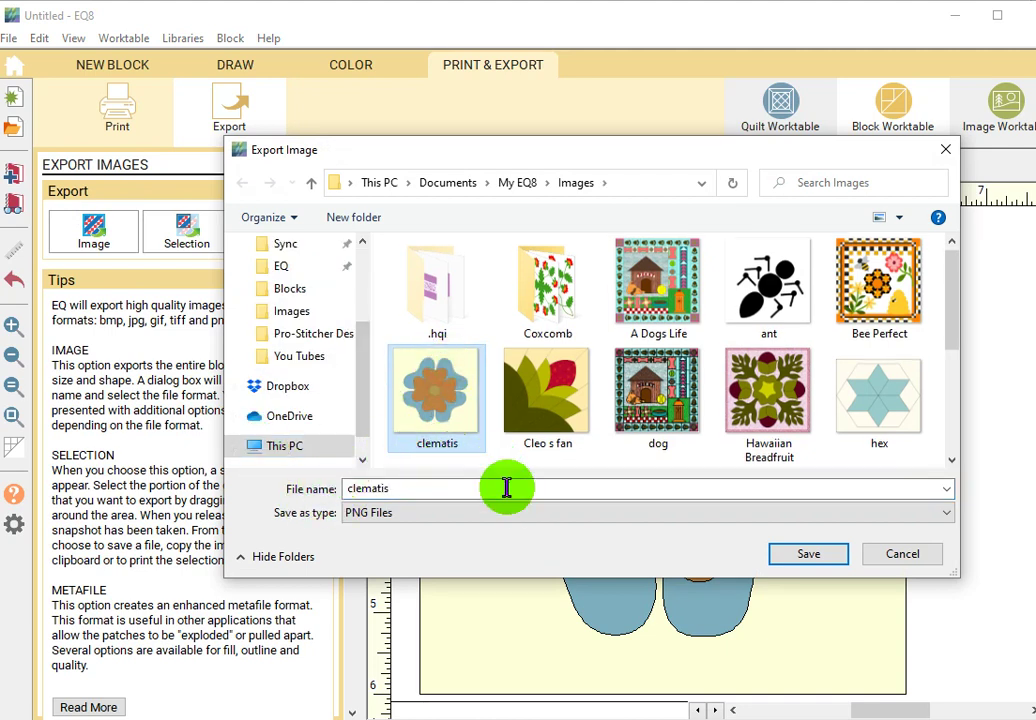
pyautogui.click(826, 562)
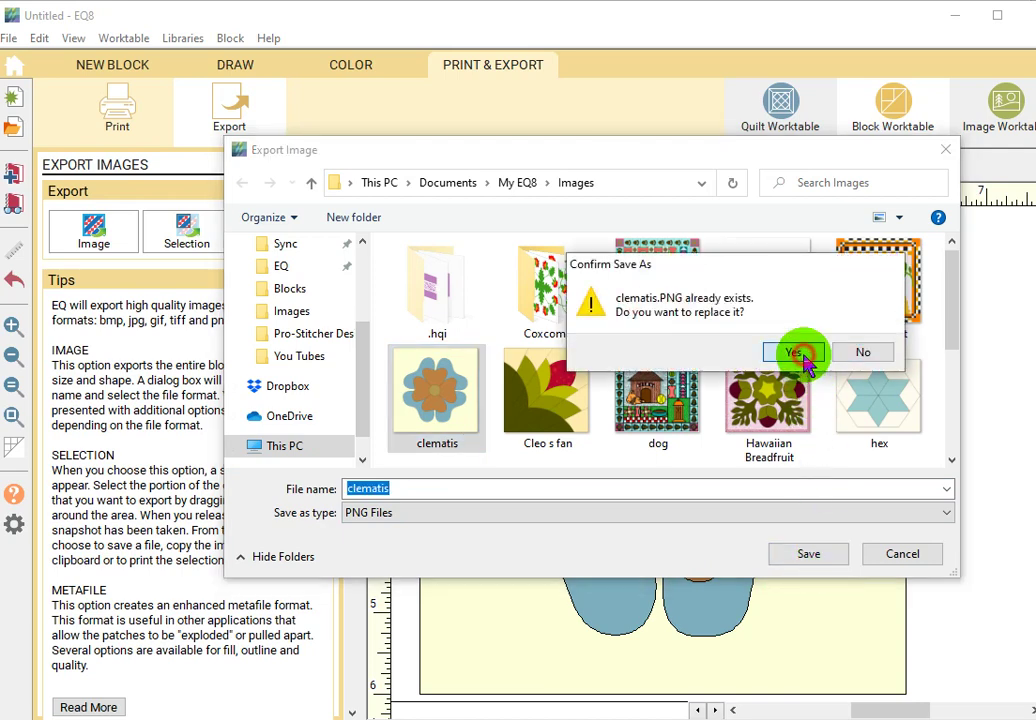
pyautogui.click(795, 354)
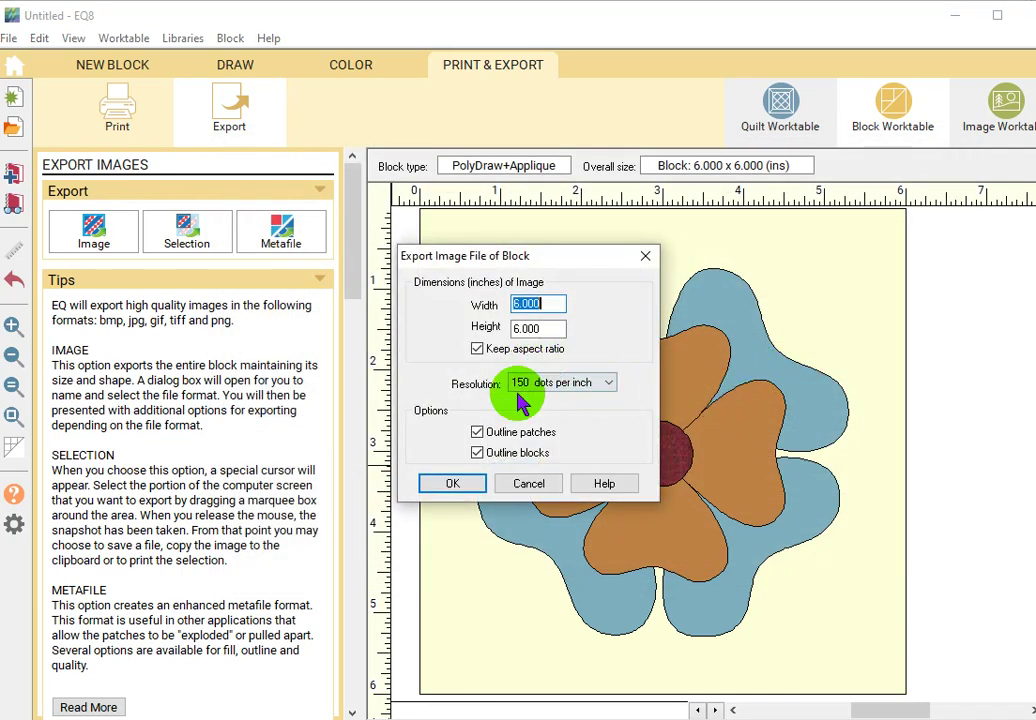
pyautogui.click(445, 486)
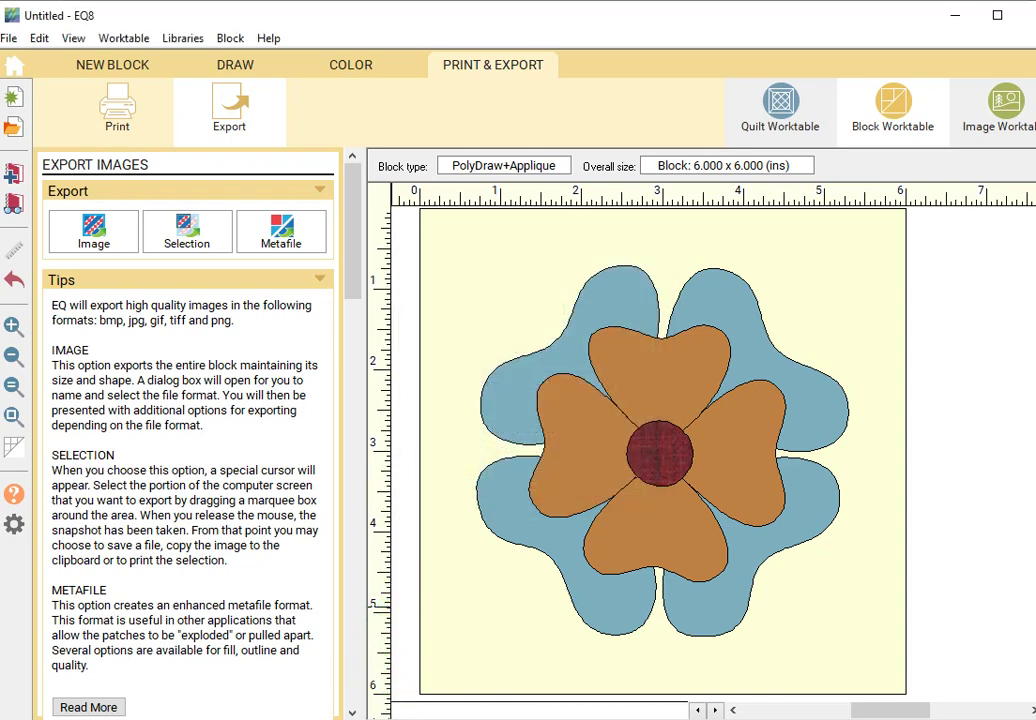
# Step: Switch to Brother CanvasWorkspace and load the re-exported clematis image from the computer into Image Tracing
pyautogui.hotkey('alt', 'Tab')
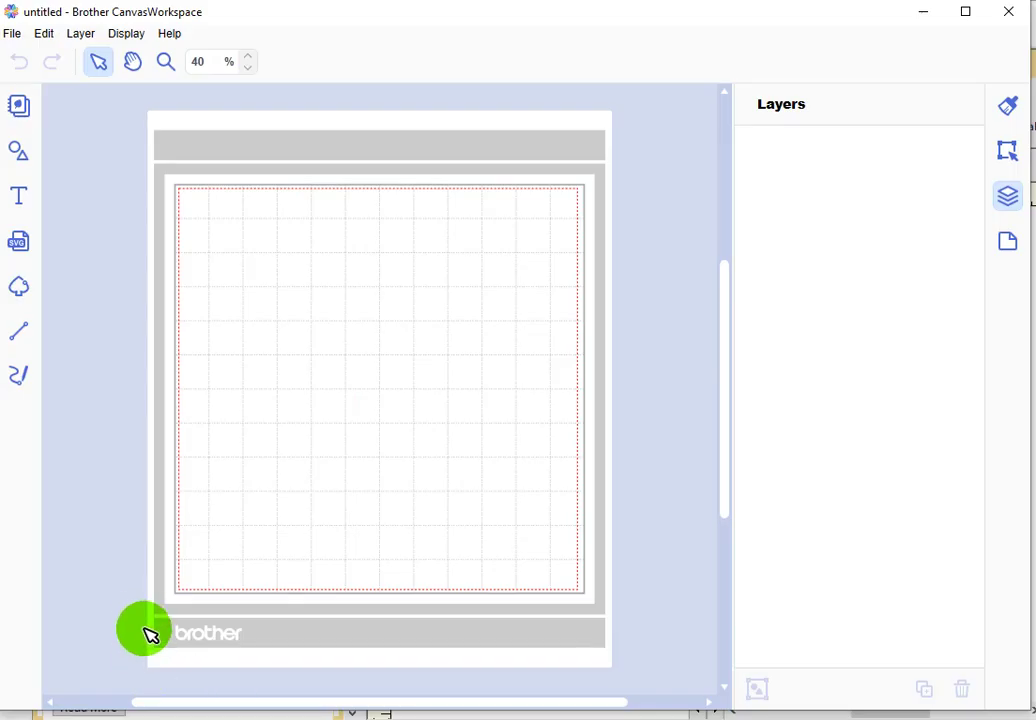
pyautogui.click(20, 287)
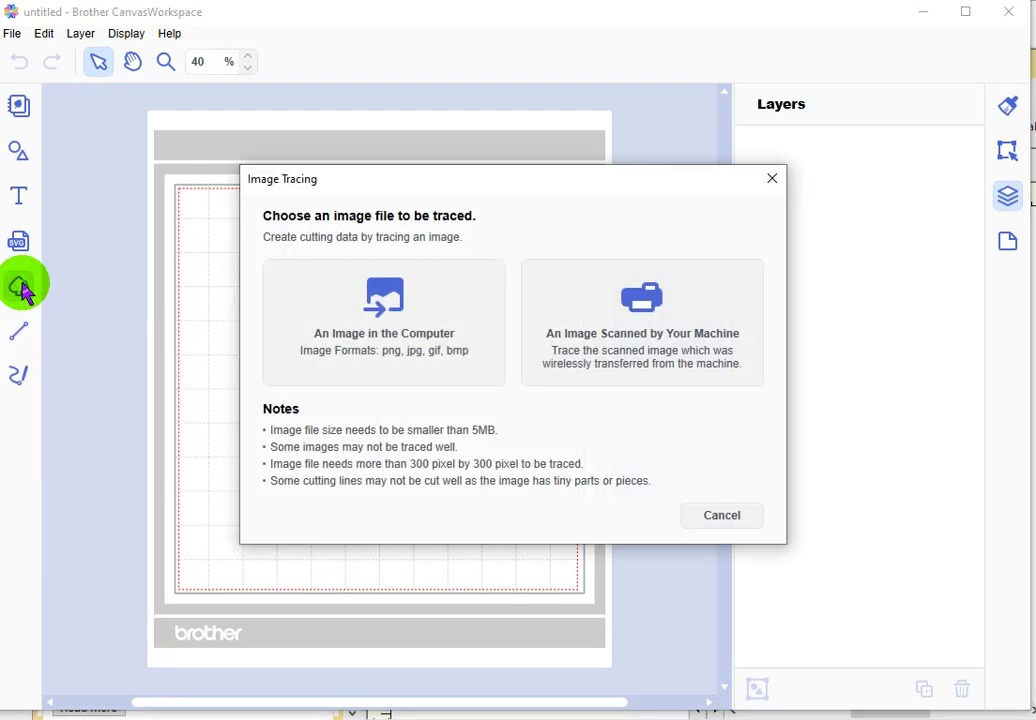
pyautogui.click(357, 322)
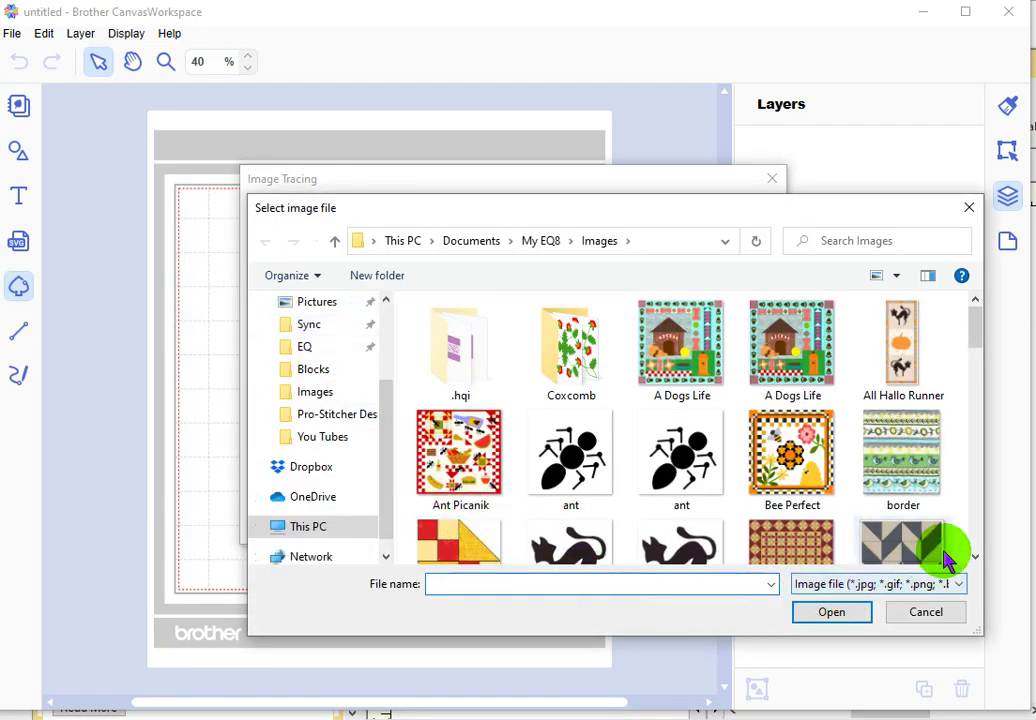
pyautogui.click(978, 530)
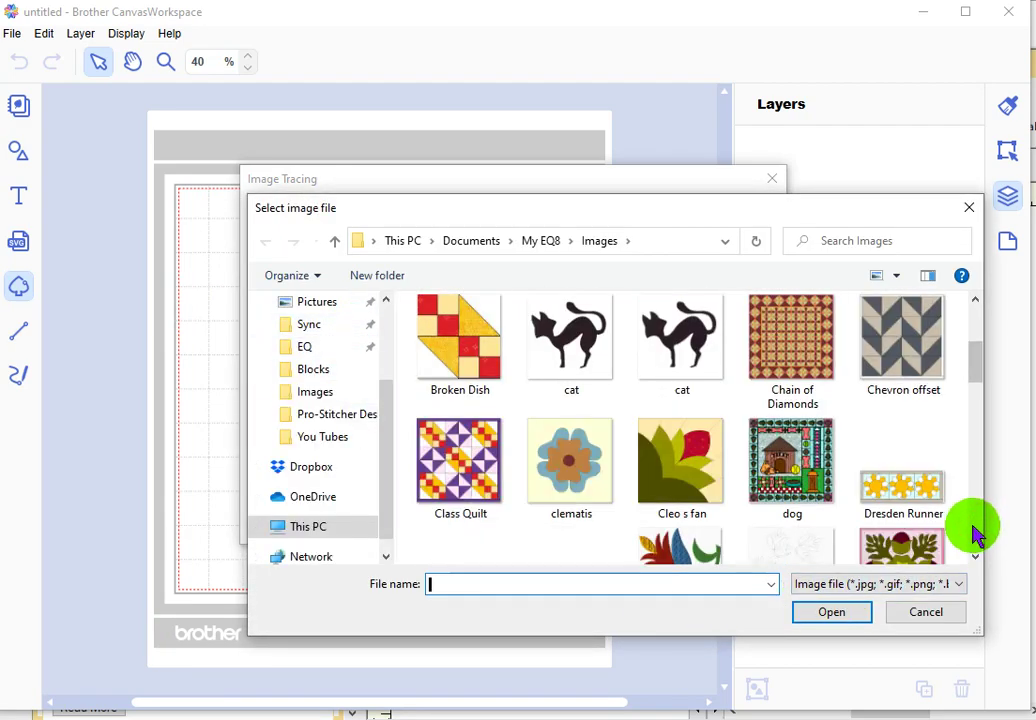
pyautogui.click(620, 490)
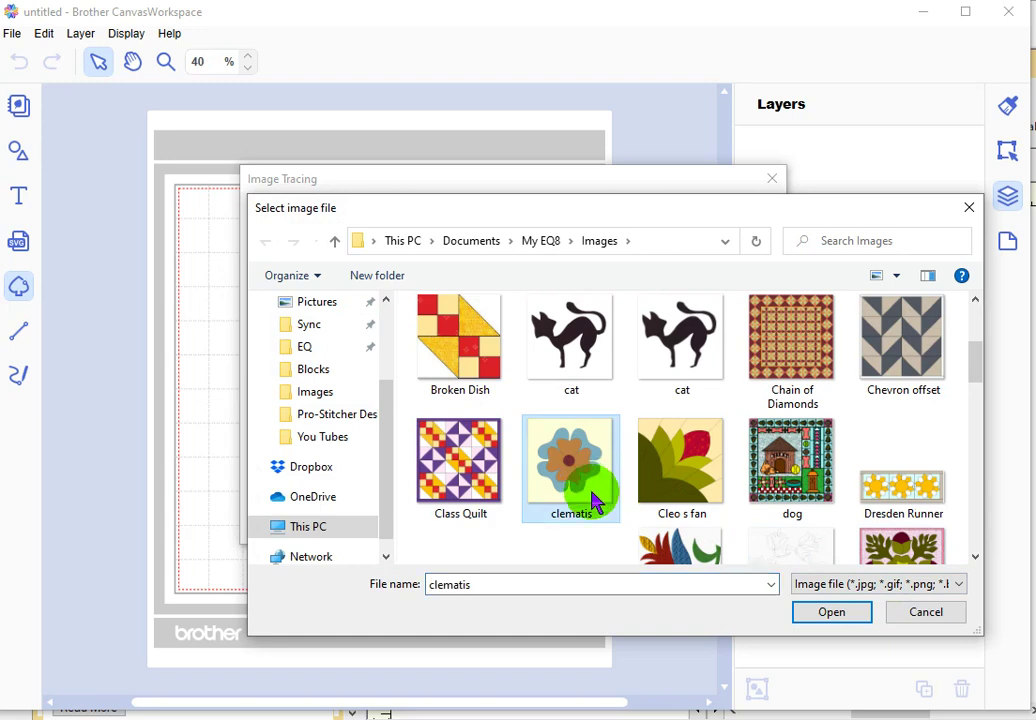
pyautogui.click(820, 619)
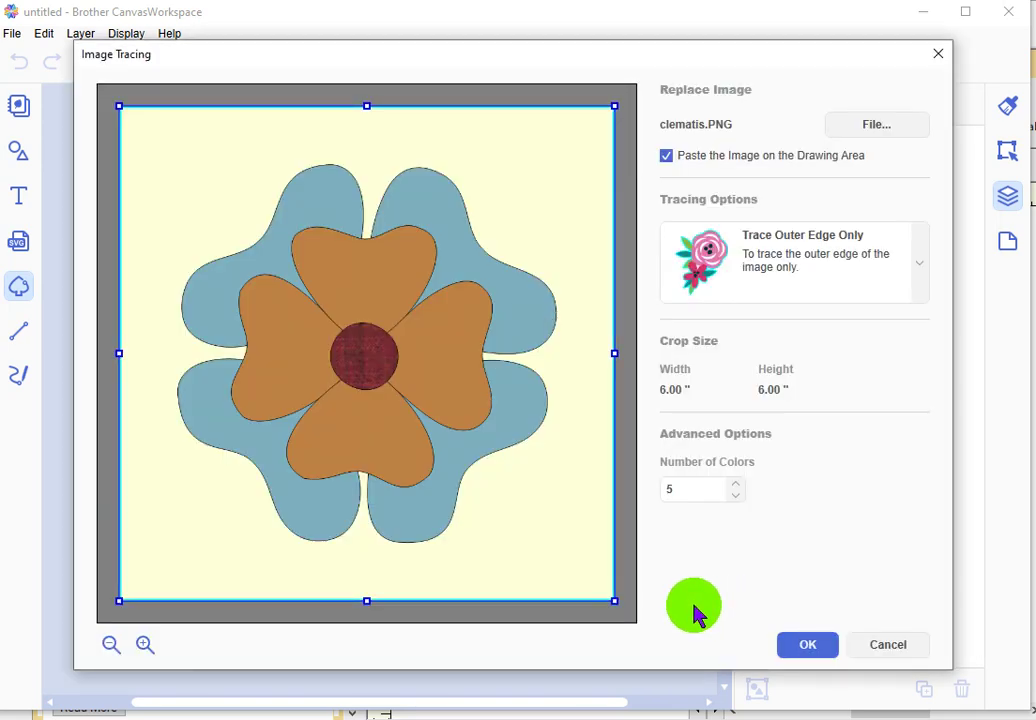
# Step: Trace the clematis image with the Trace Areas by Color option at 5 colors, keeping the image pasted on the drawing area
pyautogui.click(752, 240)
pyautogui.click(760, 422)
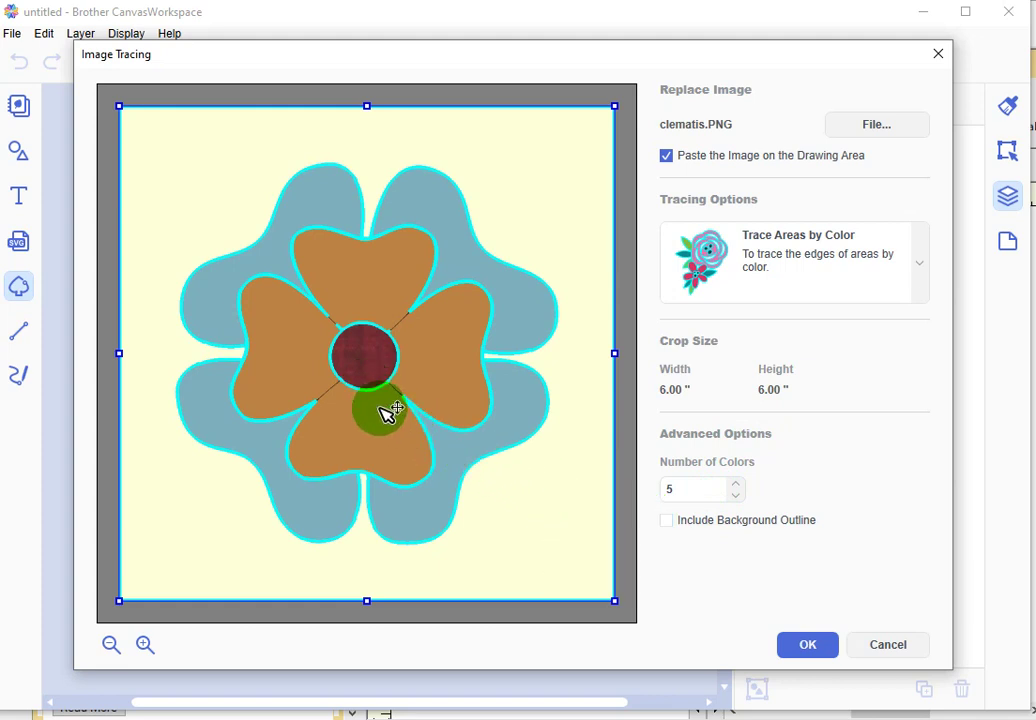
pyautogui.click(820, 655)
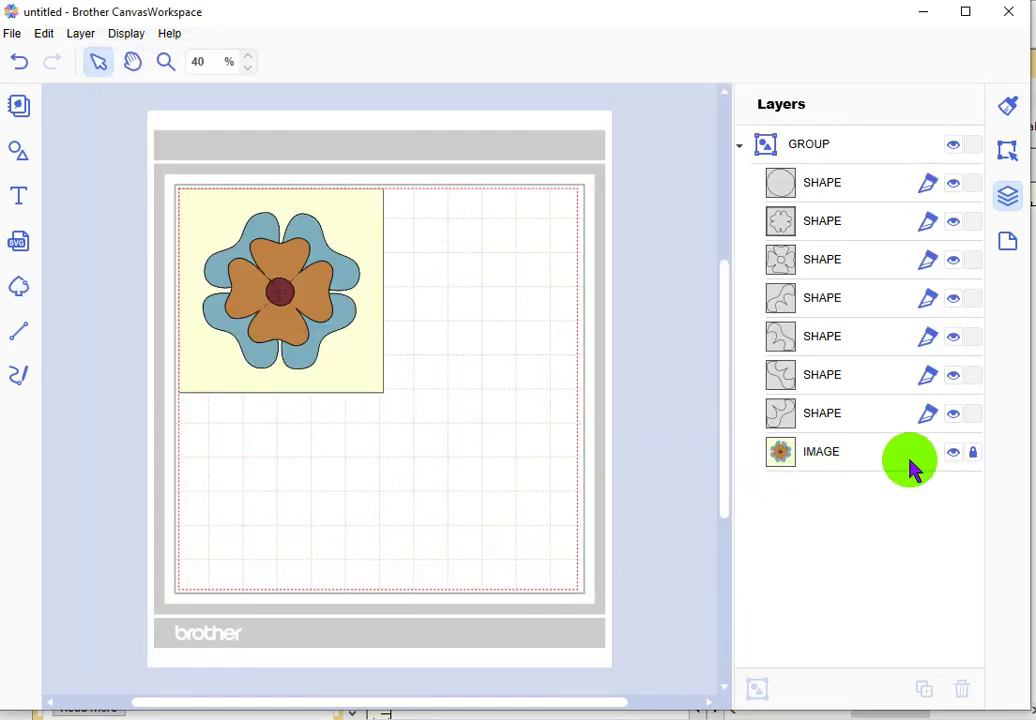
# Step: Unlock the pasted clematis image layer and cut it from the drawing area
pyautogui.click(974, 456)
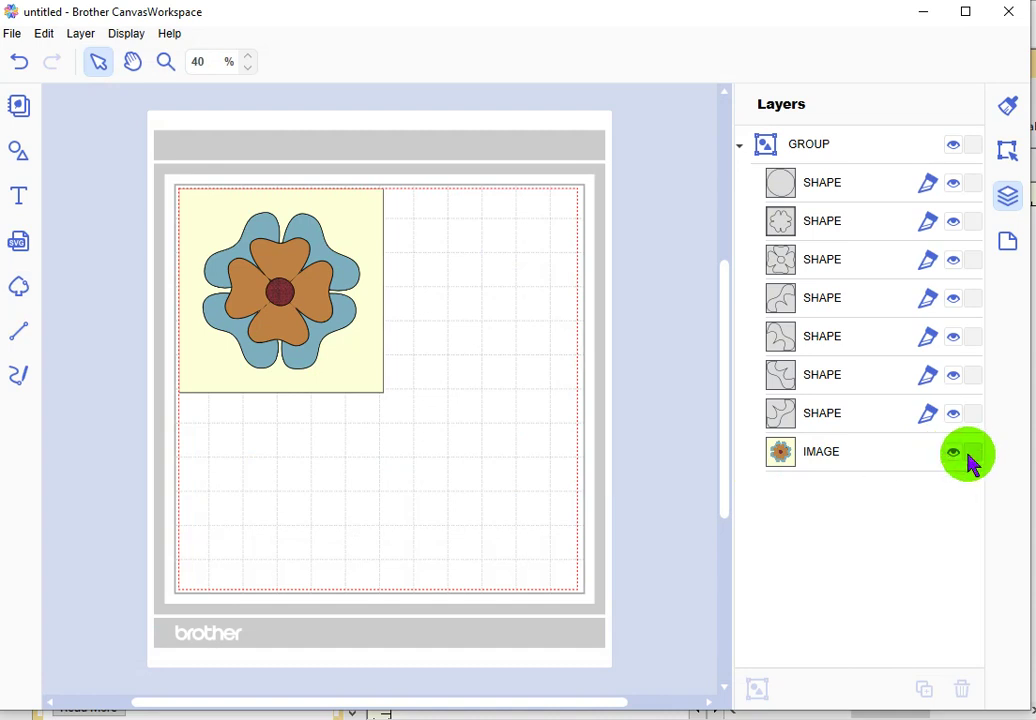
pyautogui.click(781, 455)
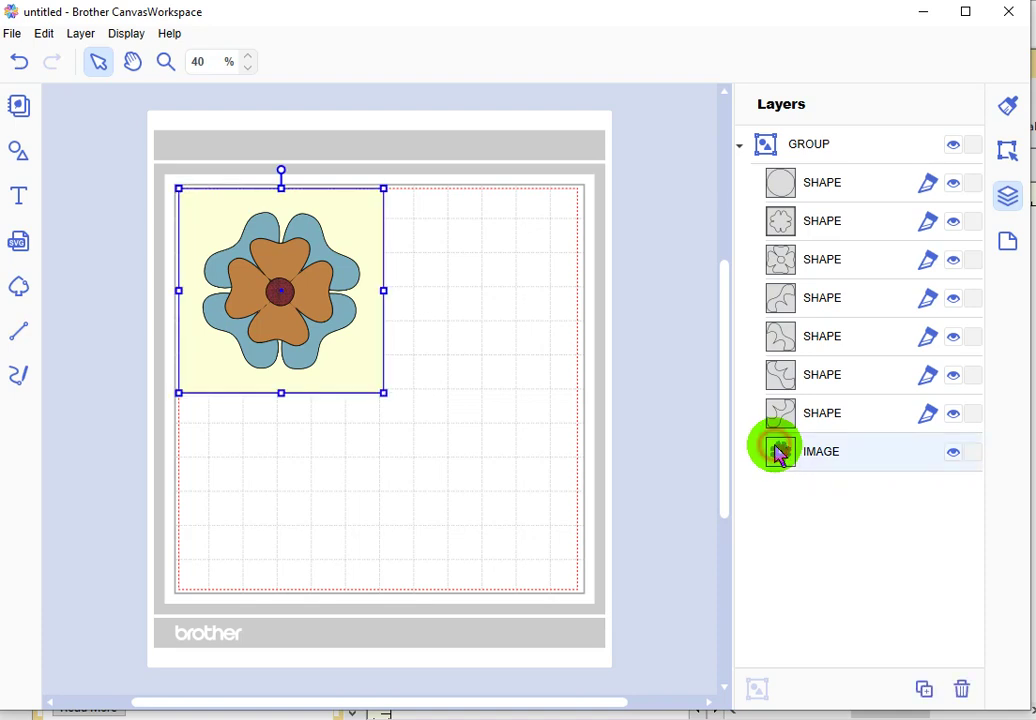
pyautogui.click(45, 35)
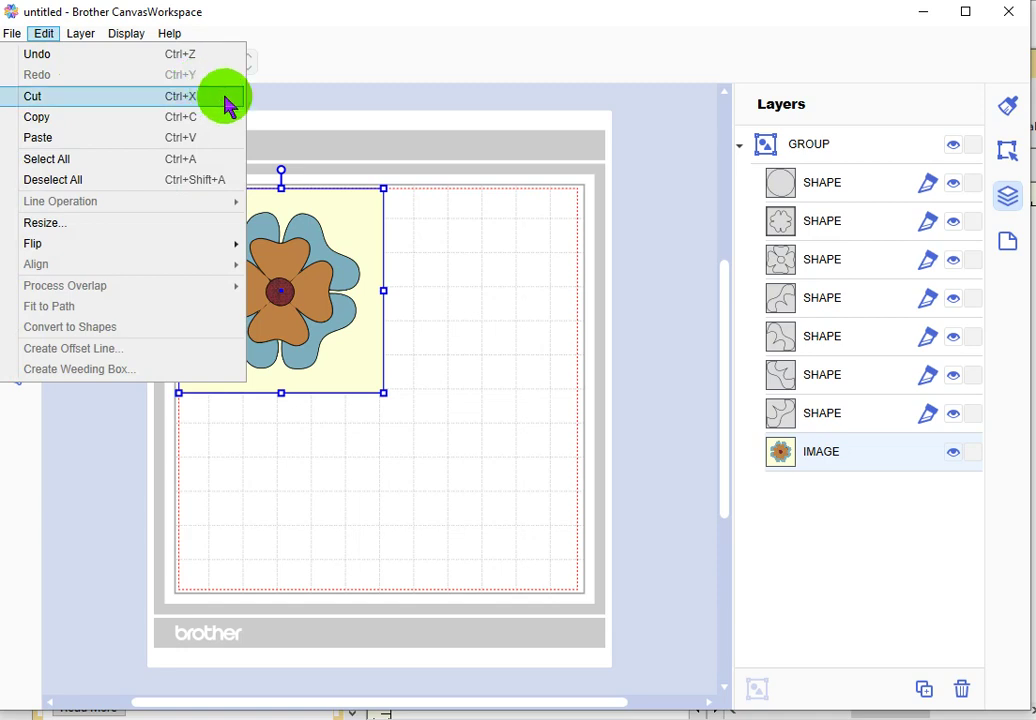
pyautogui.click(228, 100)
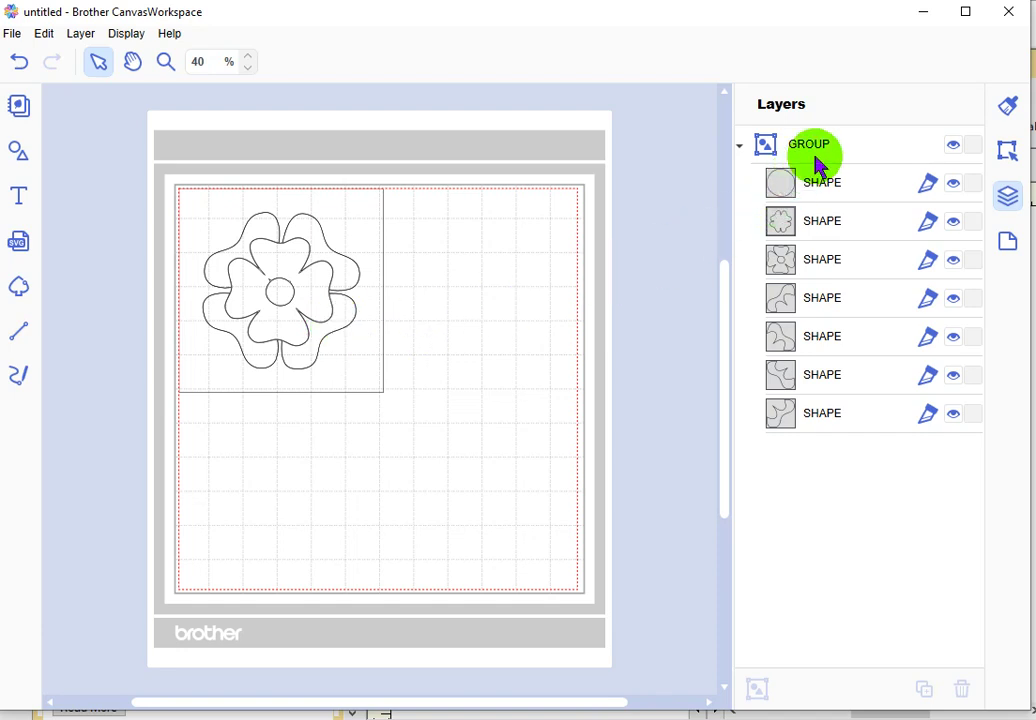
# Step: Ungroup the traced flower into separate shapes
pyautogui.click(252, 254)
pyautogui.click(77, 36)
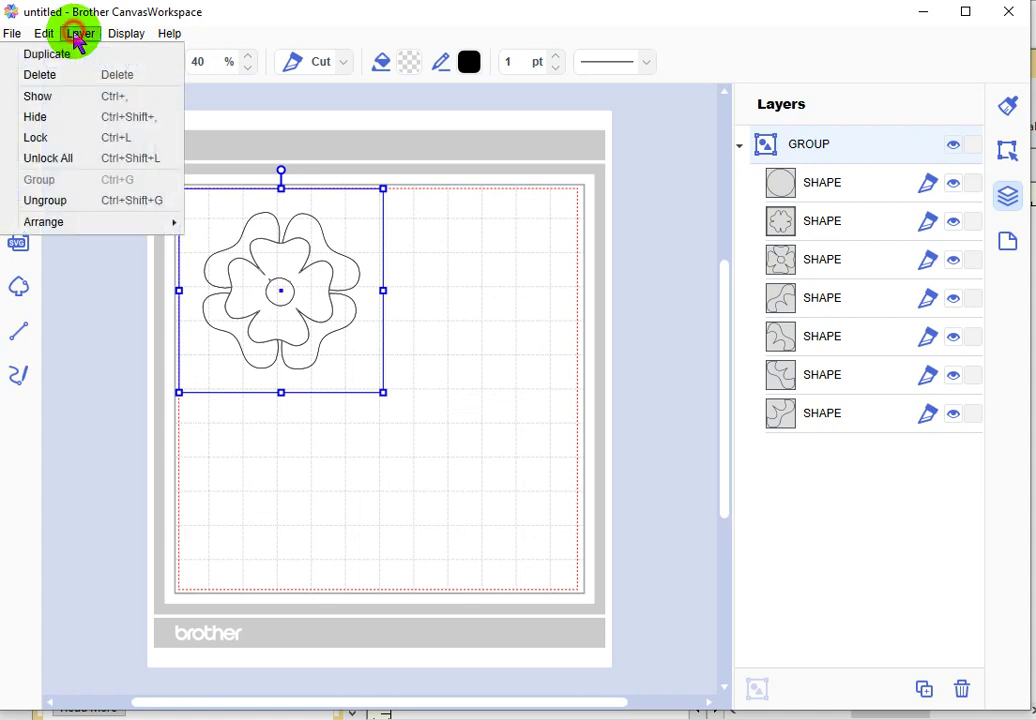
pyautogui.click(84, 201)
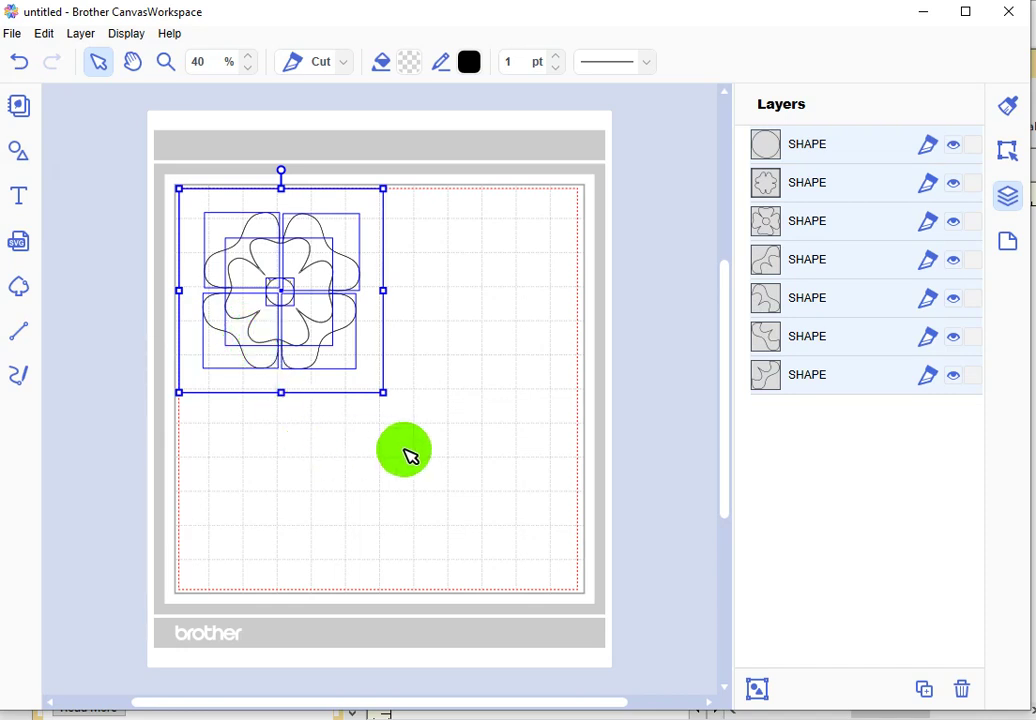
# Step: Move the square background outline beside the flower, and pull the two lower outer petals down away from it
pyautogui.click(758, 266)
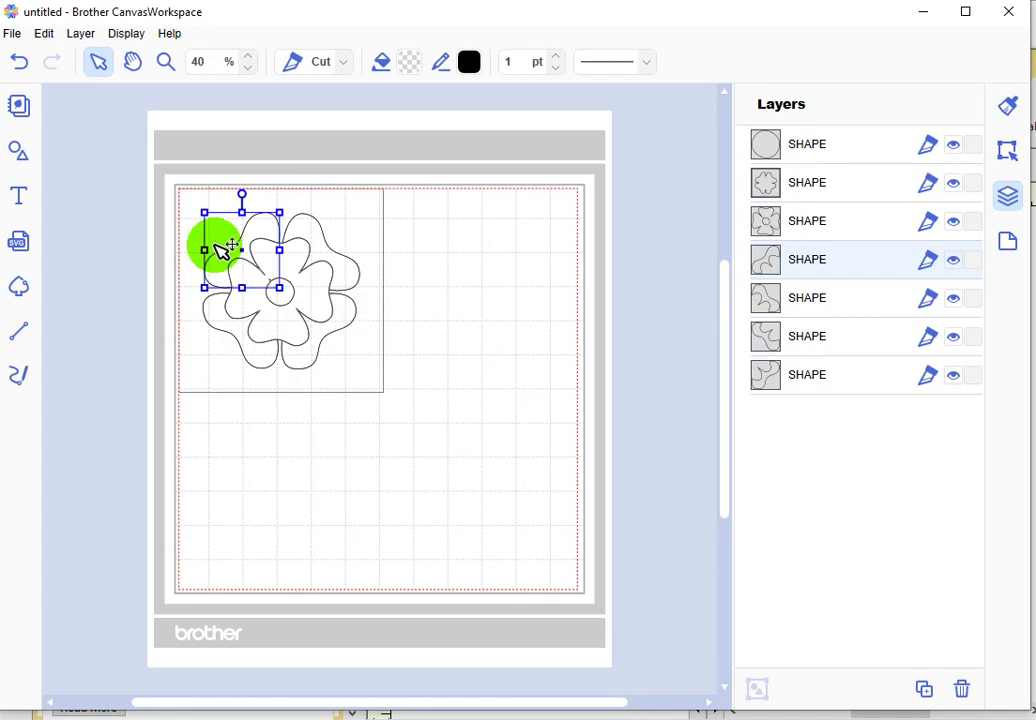
pyautogui.moveTo(219, 244); pyautogui.dragTo(432, 247)
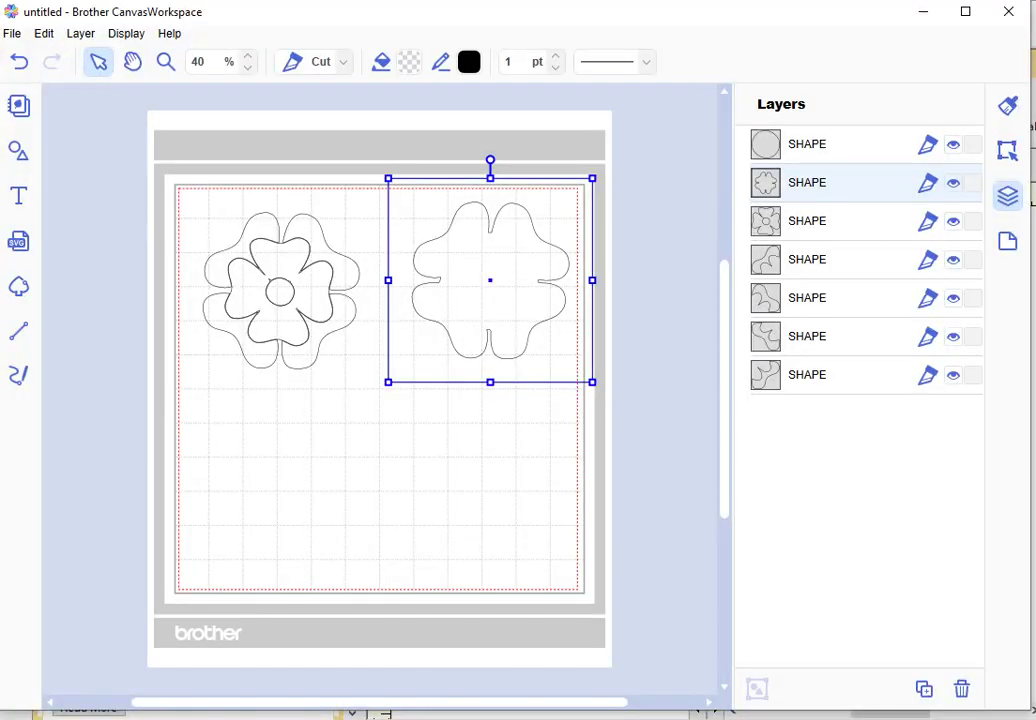
pyautogui.click(305, 376)
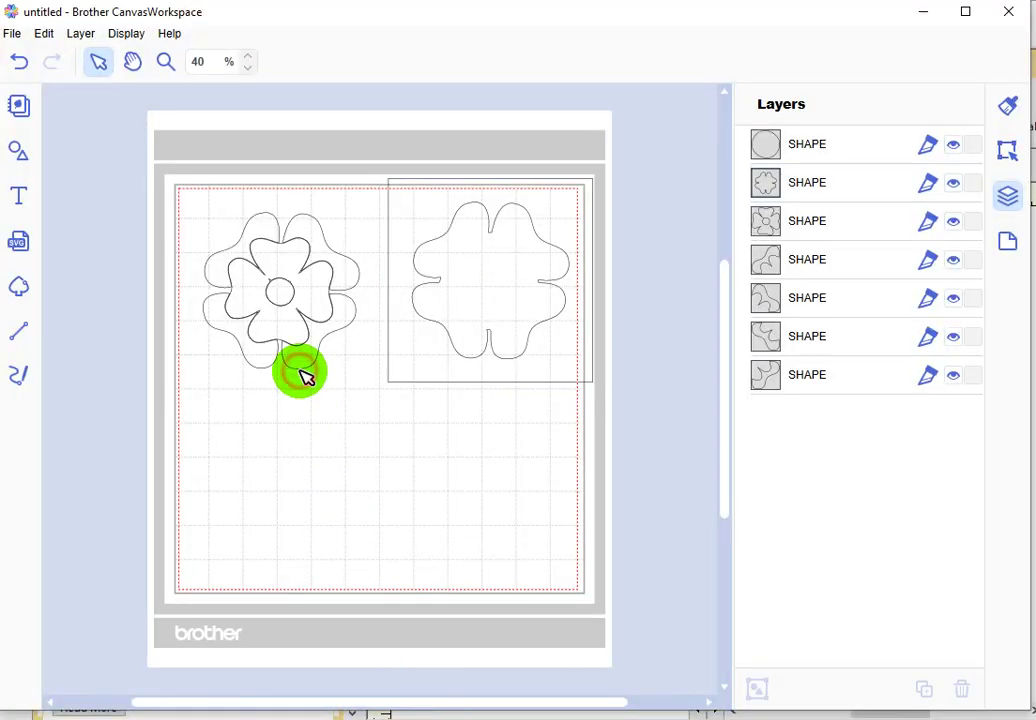
pyautogui.click(313, 366)
pyautogui.moveTo(313, 366); pyautogui.dragTo(513, 461)
pyautogui.moveTo(247, 375)
pyautogui.mouseDown()
pyautogui.moveTo(254, 363)
pyautogui.moveTo(277, 432)
pyautogui.moveTo(333, 487)
pyautogui.mouseUp()
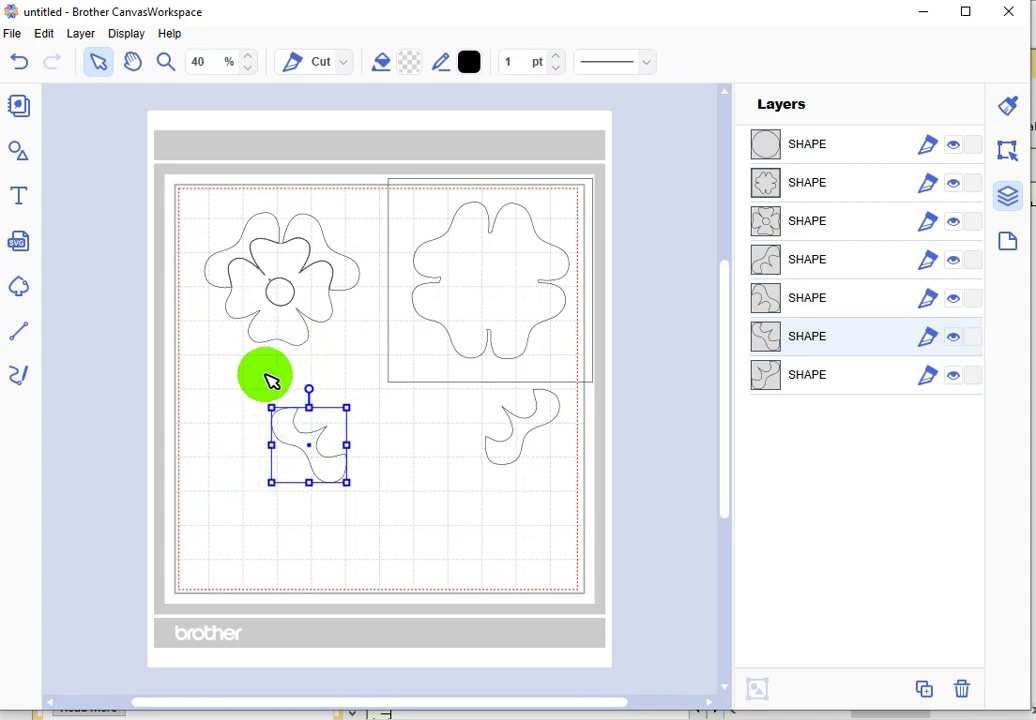
# Step: Move the inner four-petal flower down and left and the center circle down and right, away from the remaining upper petals
pyautogui.moveTo(262, 336); pyautogui.dragTo(186, 413)
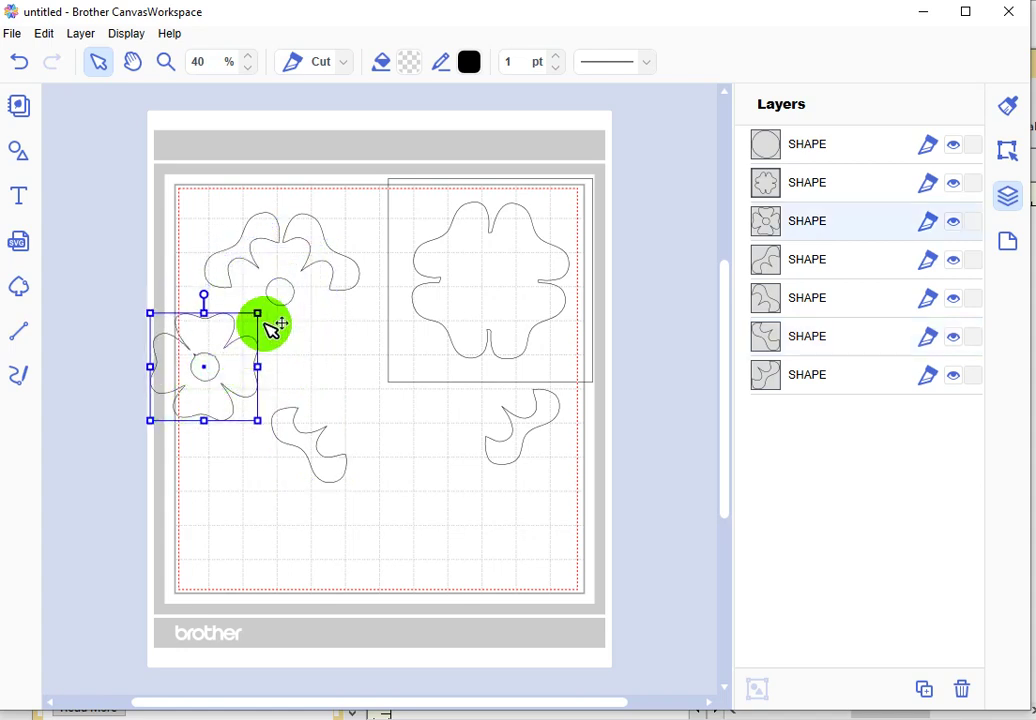
pyautogui.moveTo(289, 301); pyautogui.dragTo(365, 381)
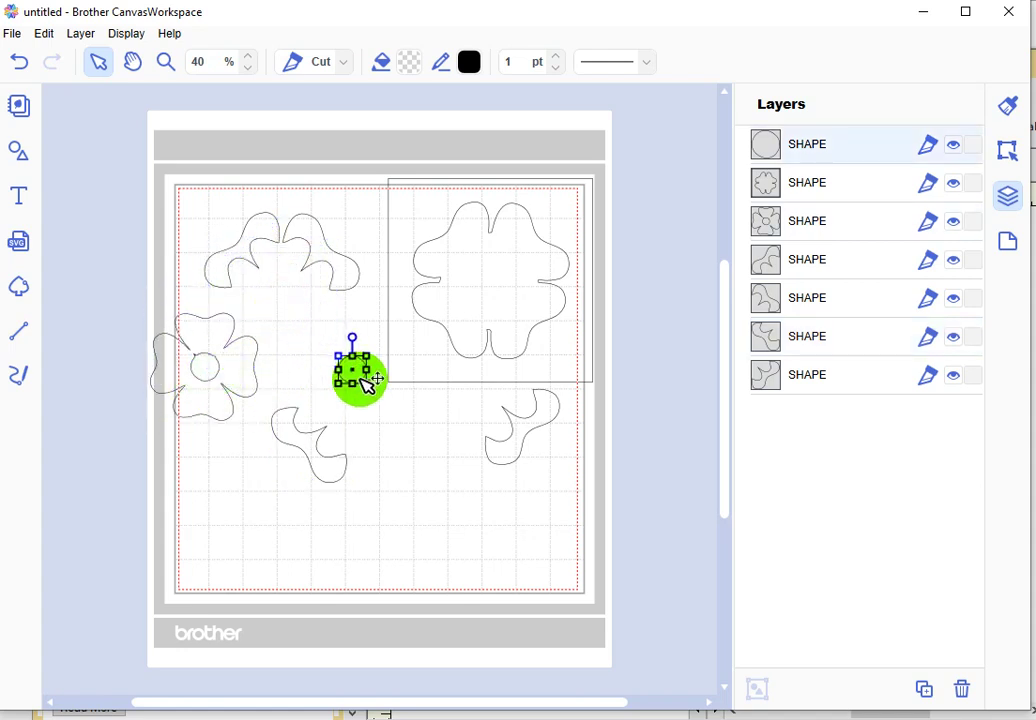
pyautogui.click(222, 494)
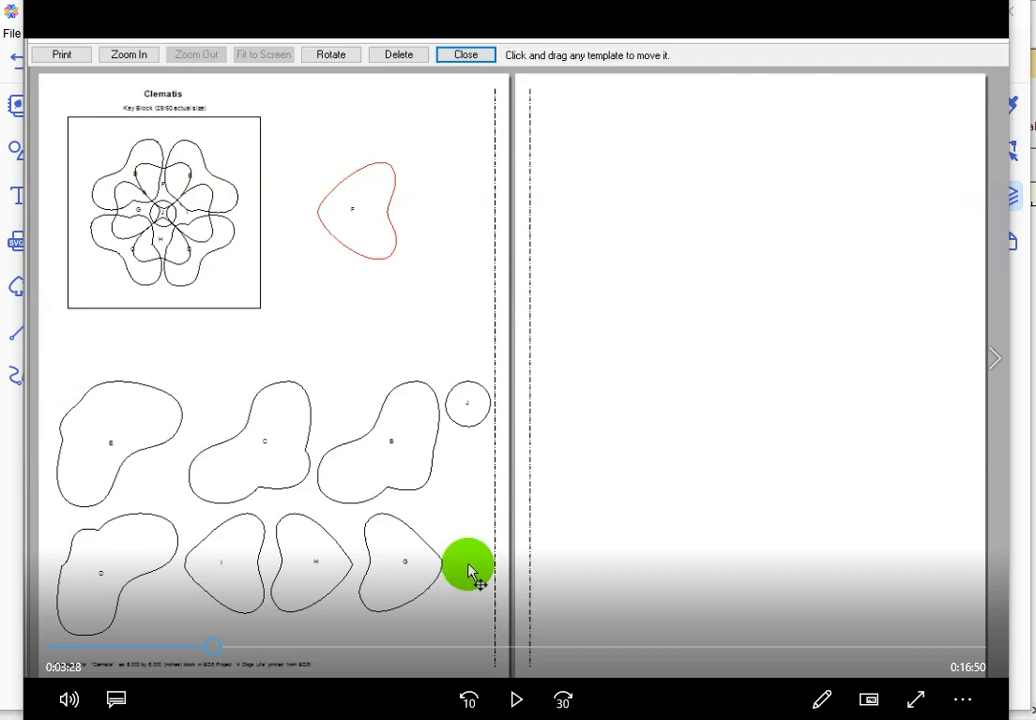
# Step: Switch from the video player back to Brother CanvasWorkspace and move the lower-left outer petal farther down and left
pyautogui.moveTo(468, 718)
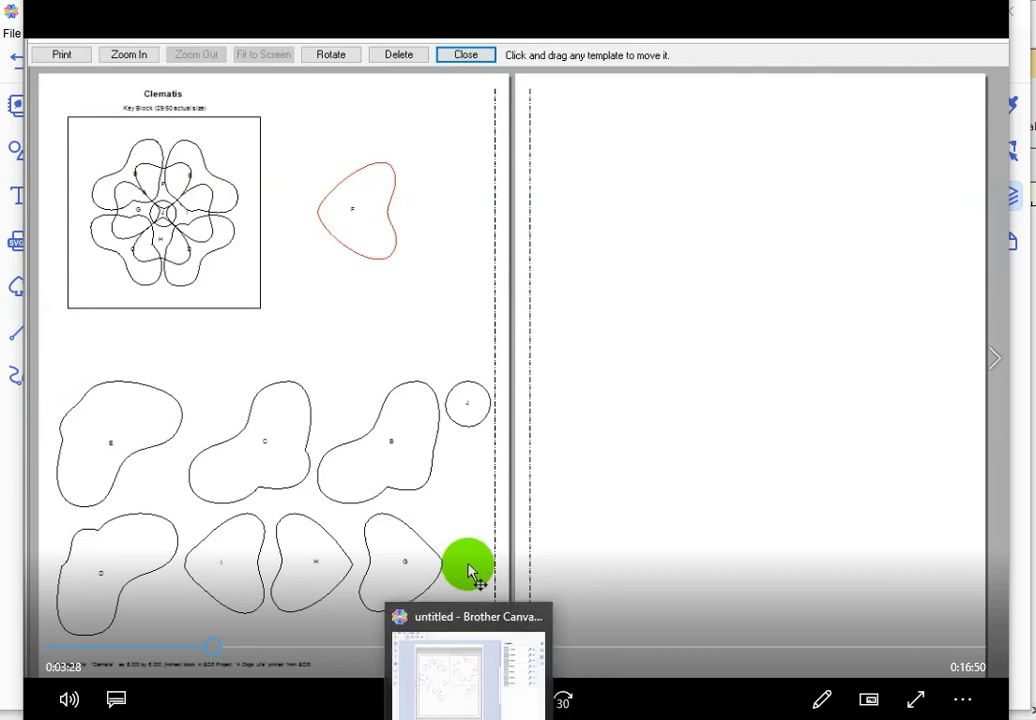
pyautogui.click(468, 718)
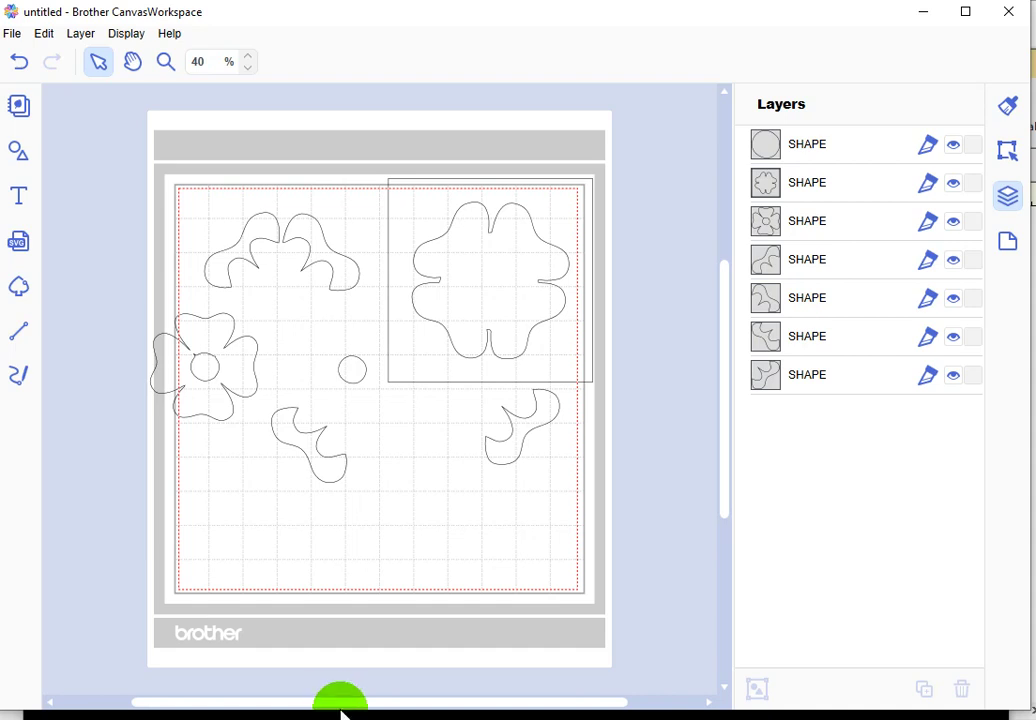
pyautogui.click(336, 487)
pyautogui.moveTo(336, 487)
pyautogui.mouseDown()
pyautogui.moveTo(282, 518)
pyautogui.moveTo(291, 509)
pyautogui.mouseUp()
pyautogui.click(340, 478)
pyautogui.moveTo(340, 478); pyautogui.dragTo(278, 505)
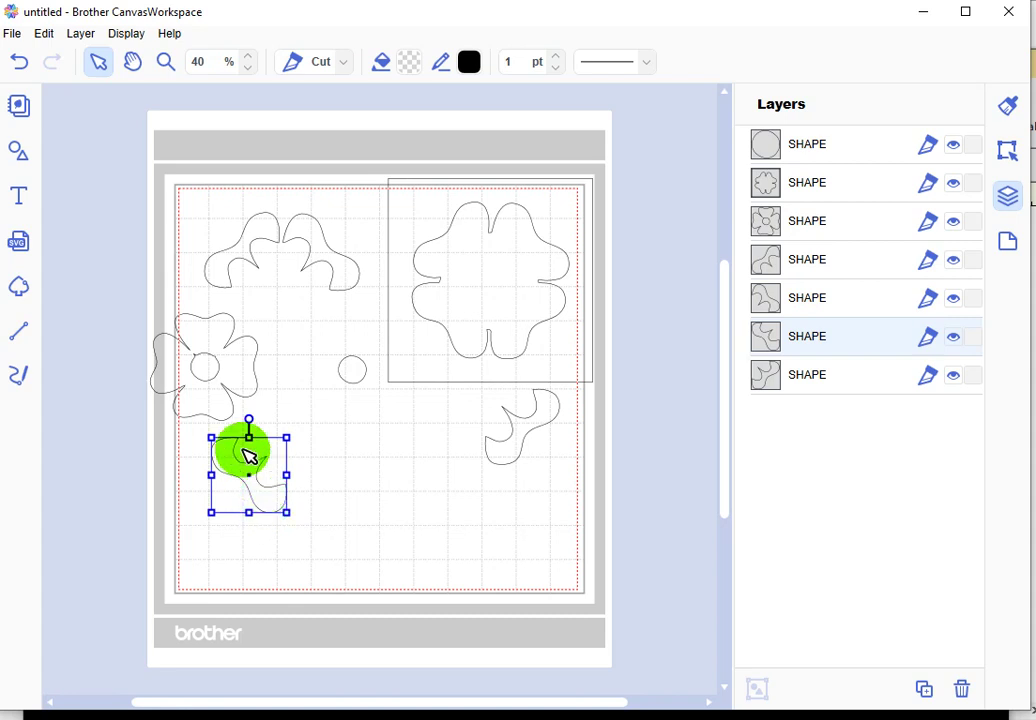
# Step: Fit the inner four-petal flower against the two upper outer petals, and move it back down below them
pyautogui.moveTo(237, 409); pyautogui.dragTo(307, 329)
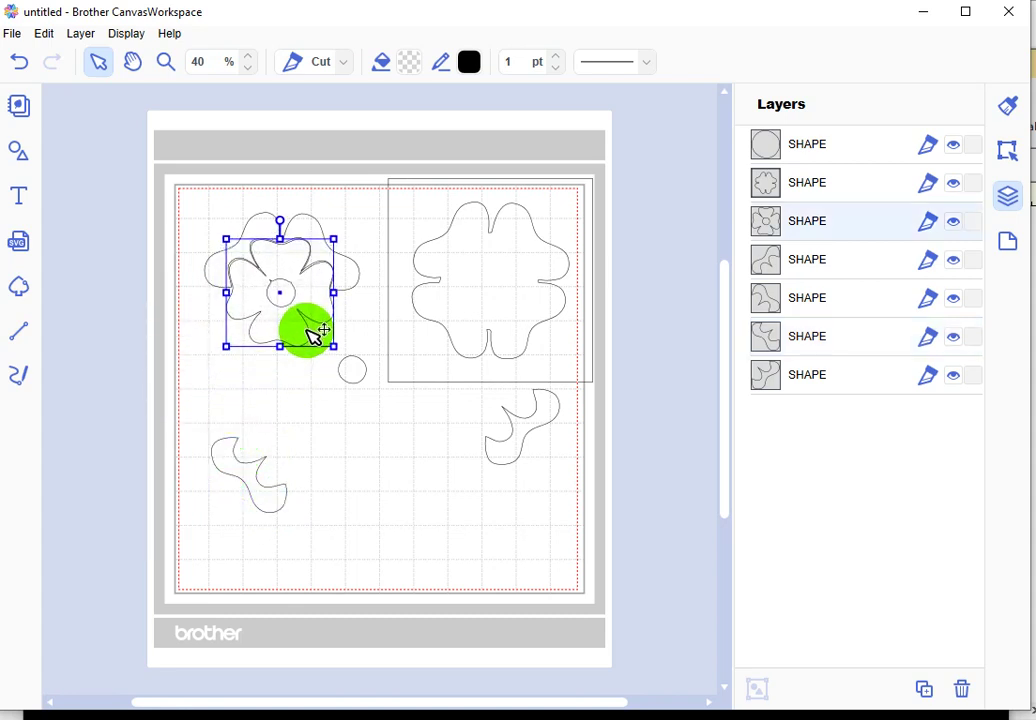
pyautogui.click(335, 400)
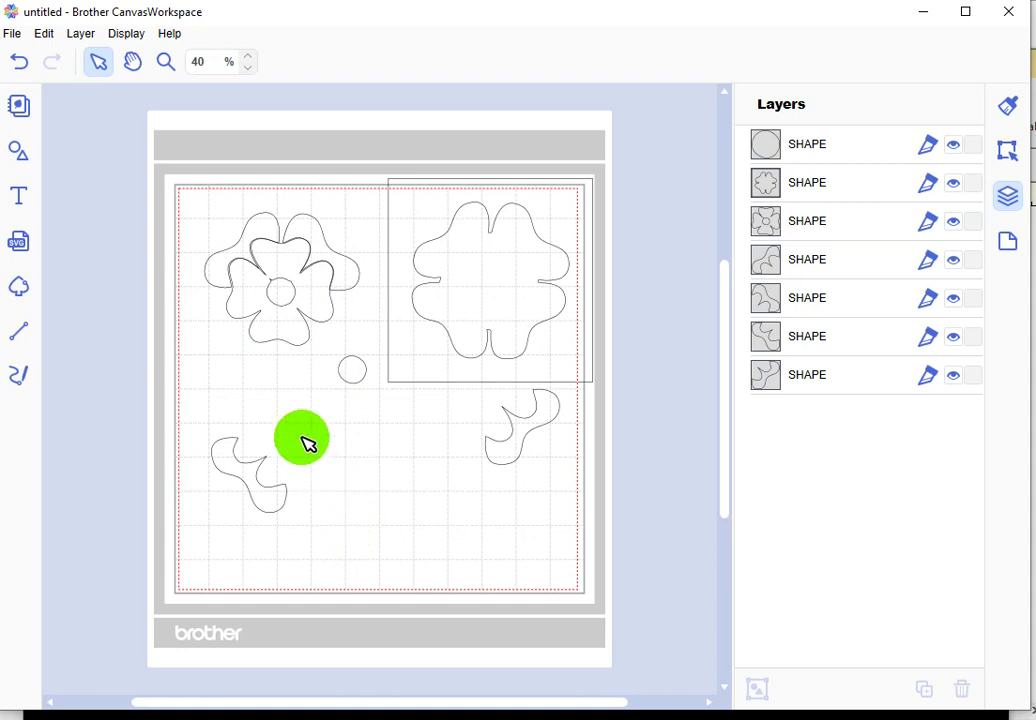
pyautogui.moveTo(303, 349); pyautogui.dragTo(287, 420)
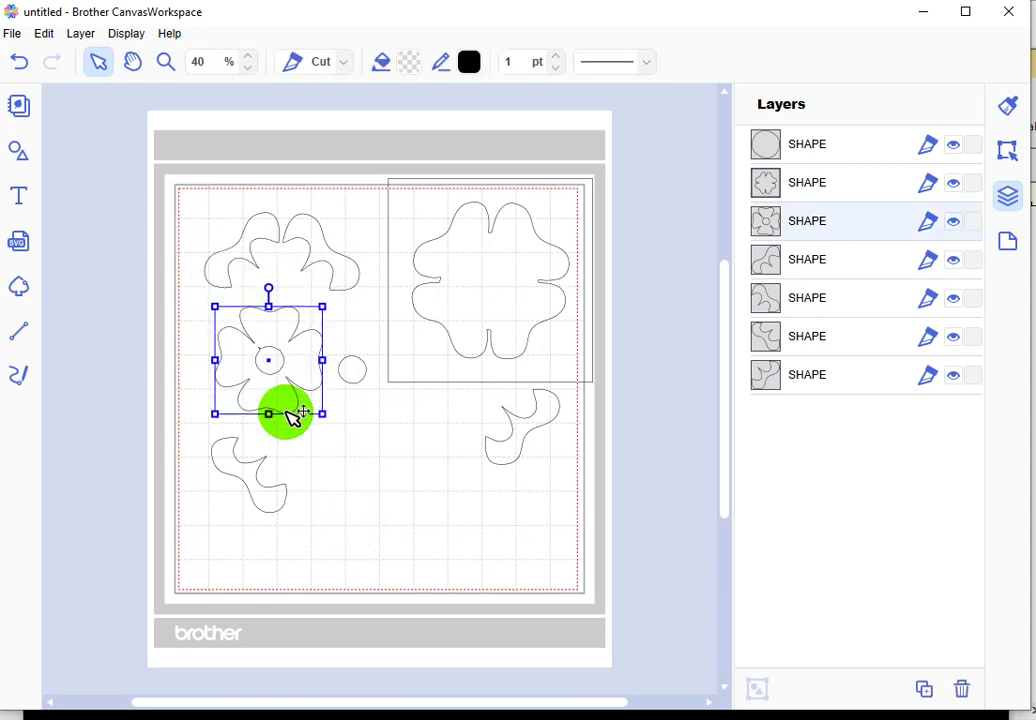